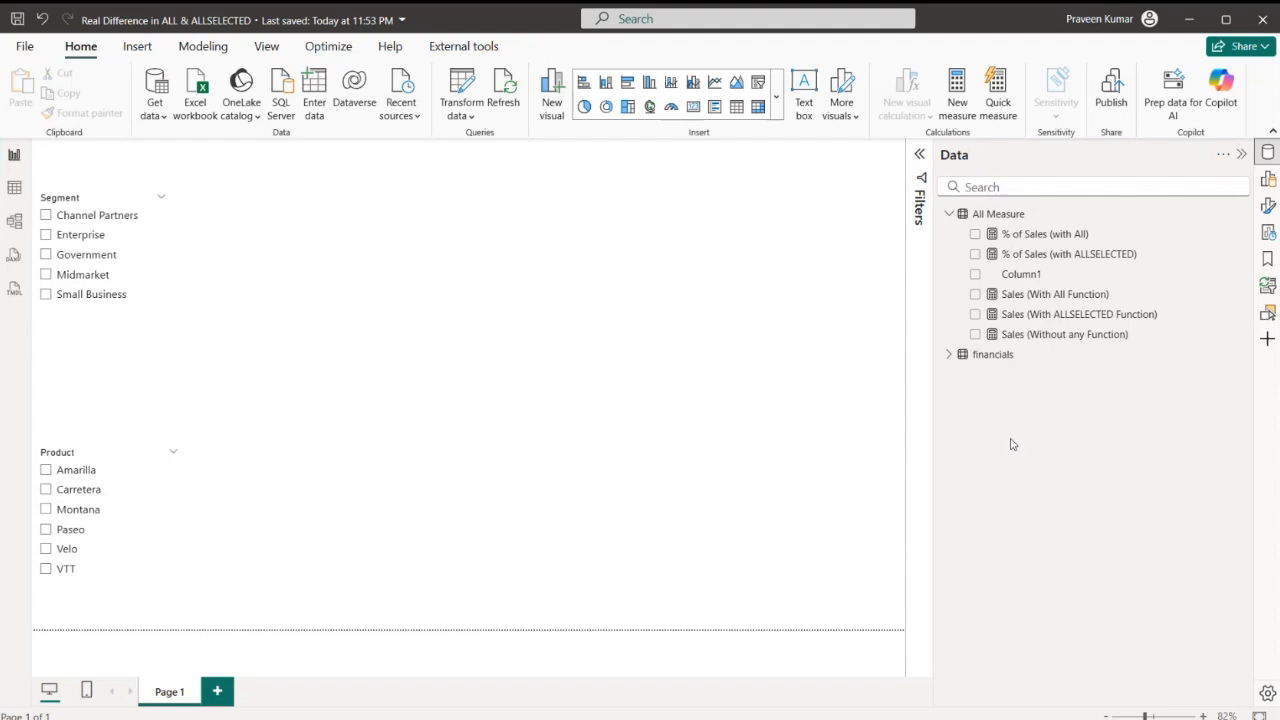
# Step: Check which financials fields feed the Segment and Product slicers, selecting Midmarket and Montana in them
pyautogui.click(14, 187)
pyautogui.click(146, 278)
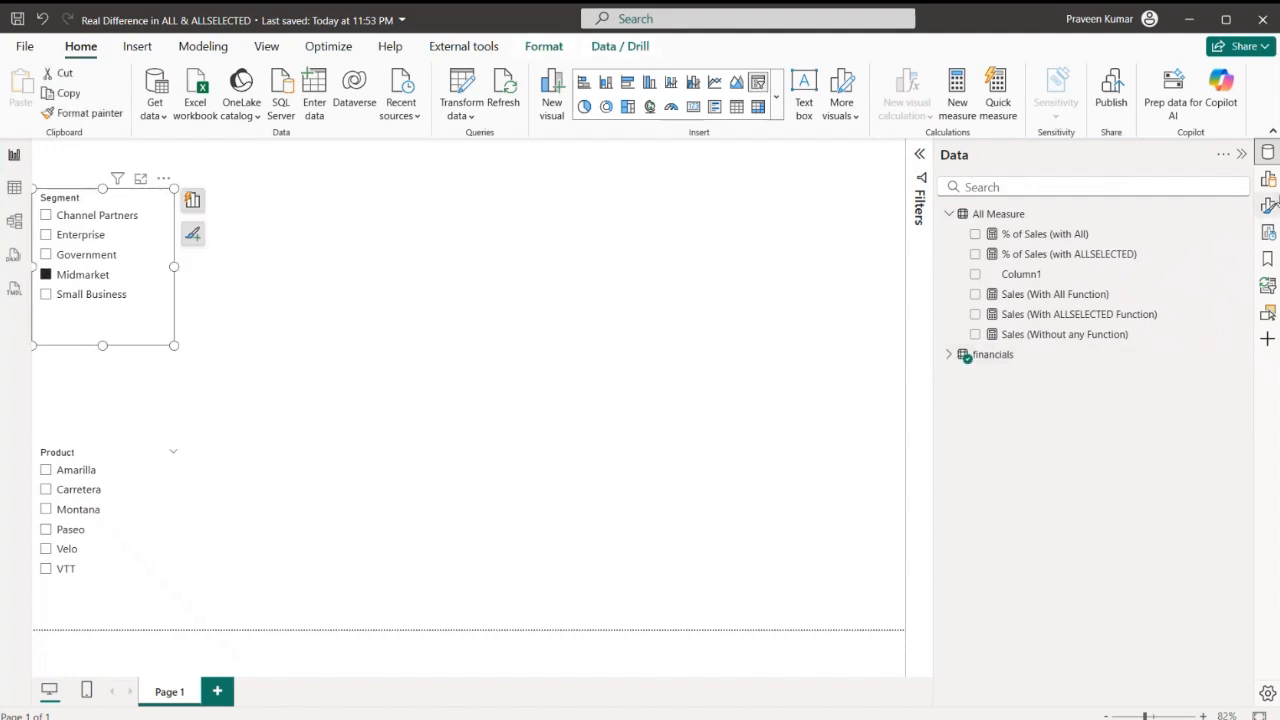
pyautogui.click(1268, 180)
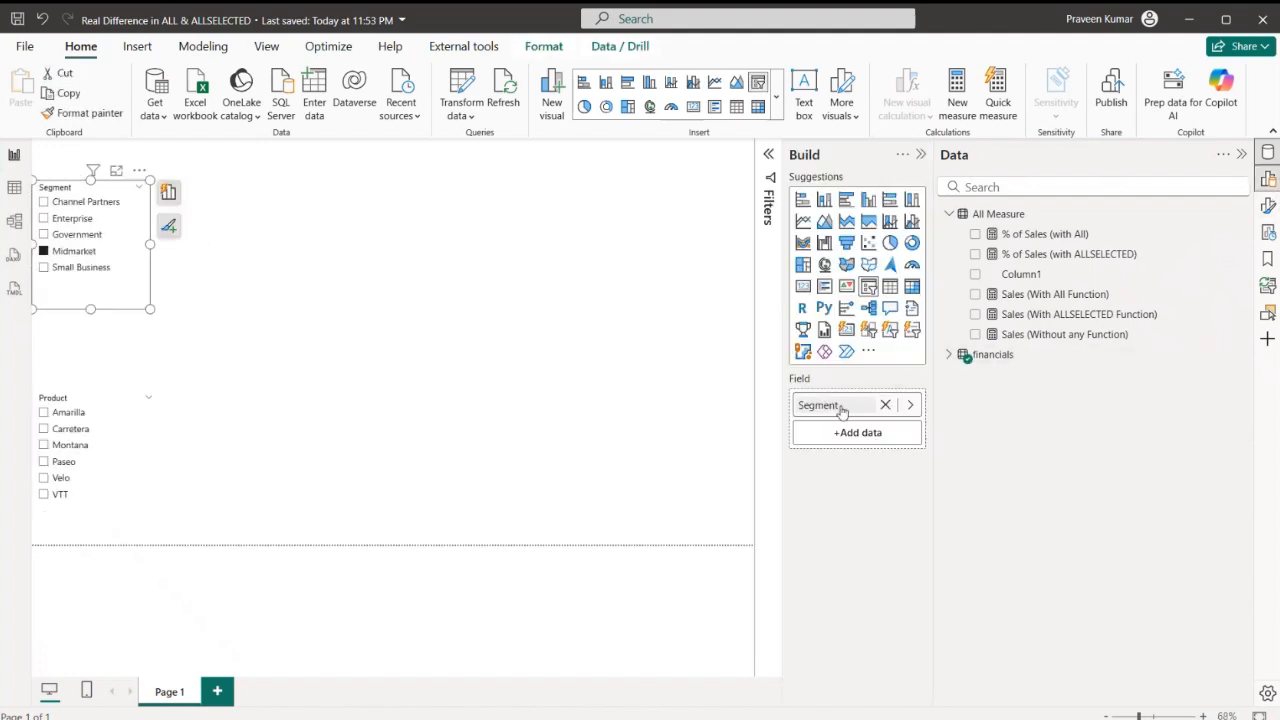
pyautogui.click(950, 355)
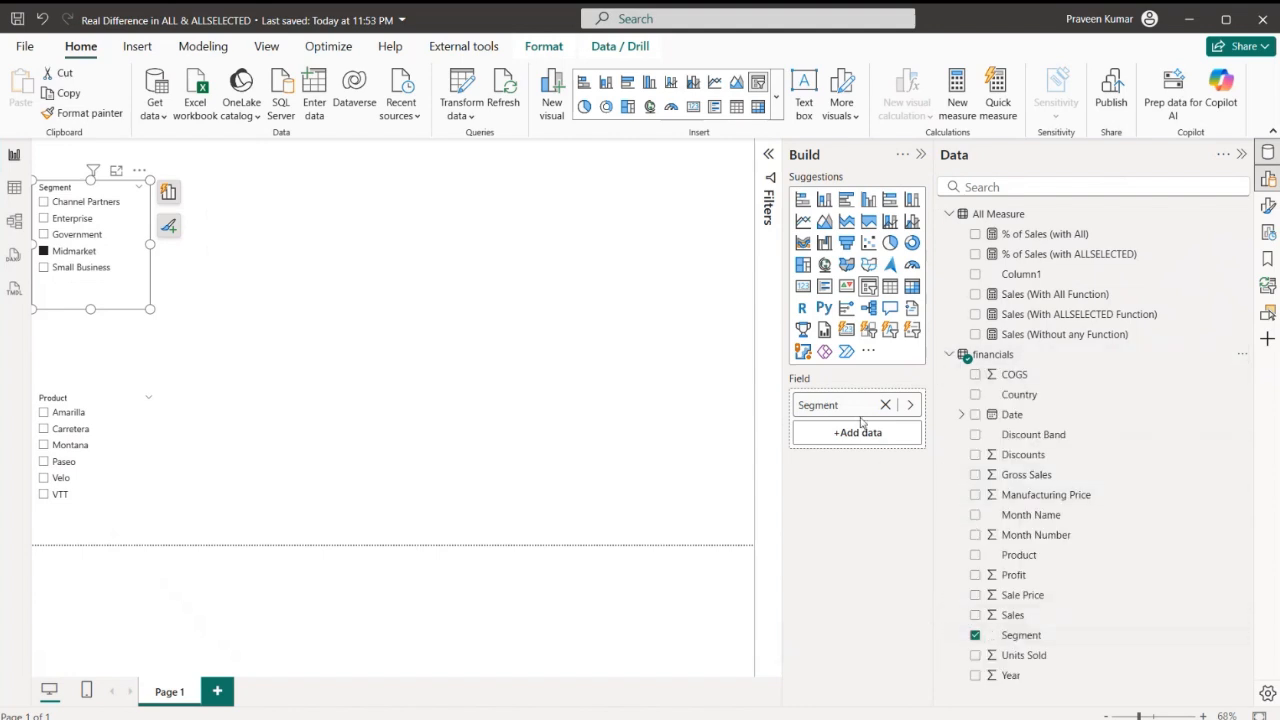
pyautogui.click(144, 444)
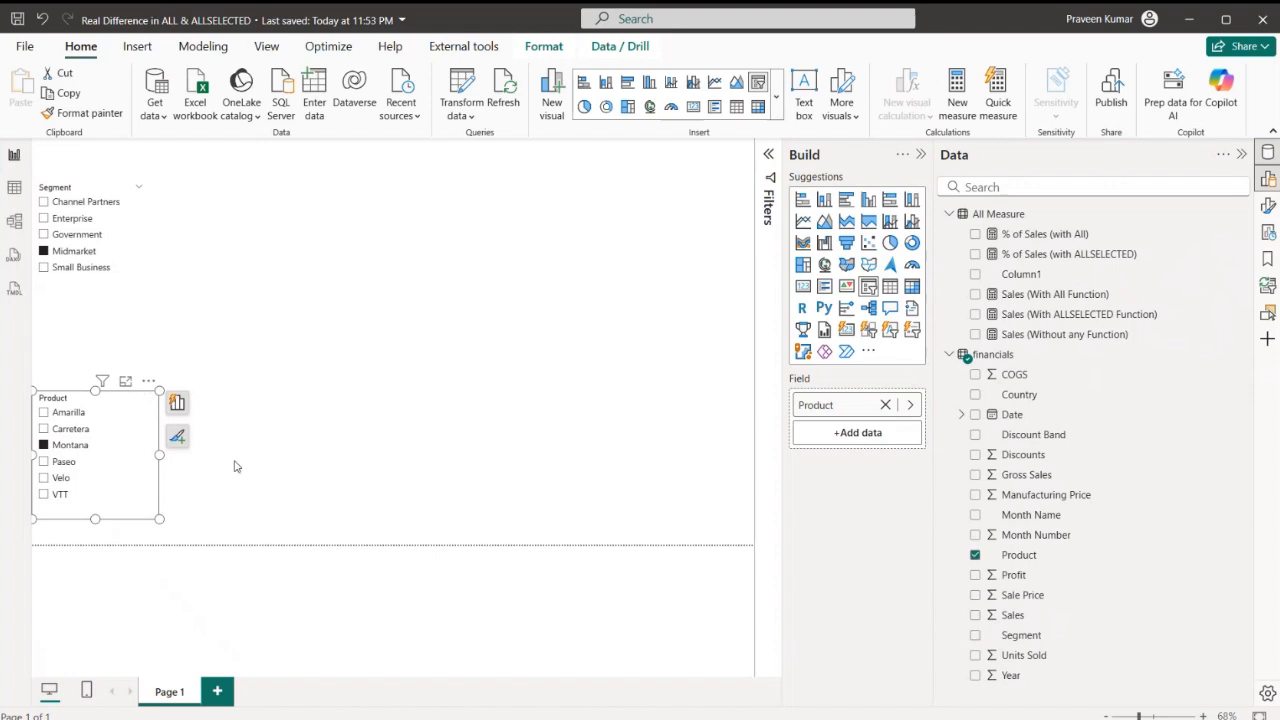
pyautogui.click(533, 293)
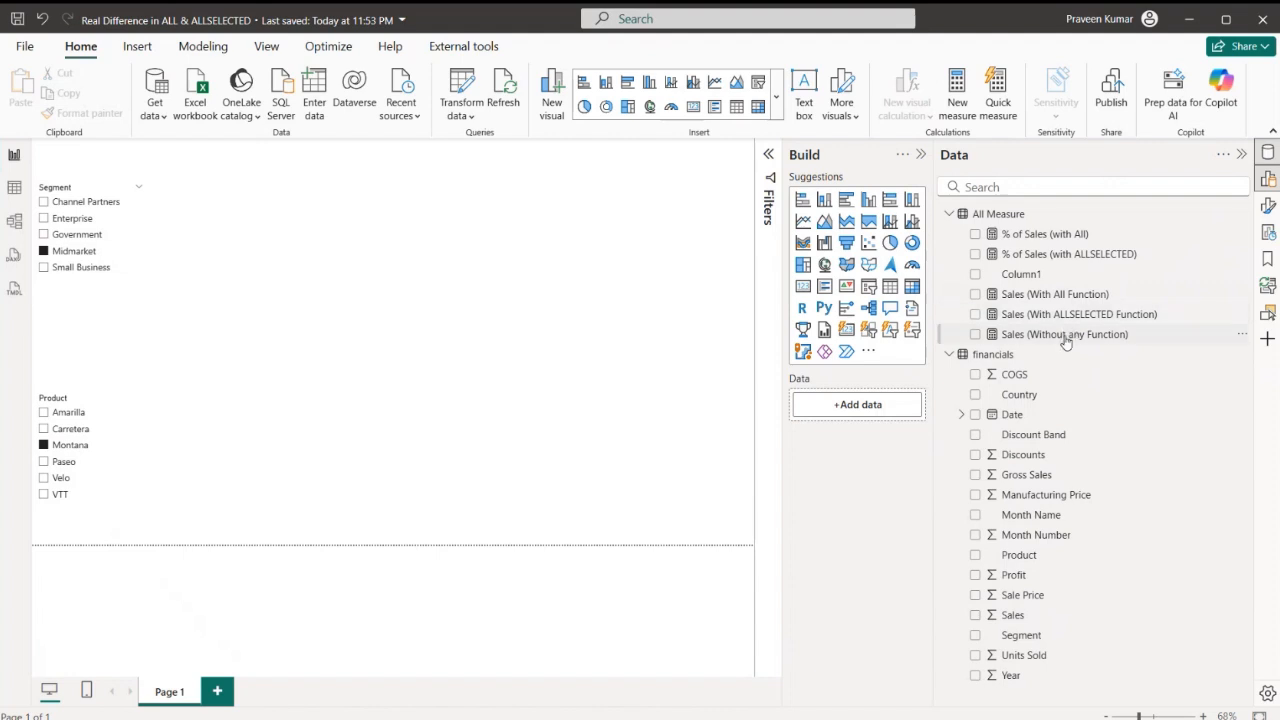
# Step: Examine the DAX formula of the Sales (Without any Function) measure and close it without changes
pyautogui.click(1064, 335)
pyautogui.keyDown('ctrl'); pyautogui.scroll(5, 308, 169); pyautogui.keyUp('ctrl')
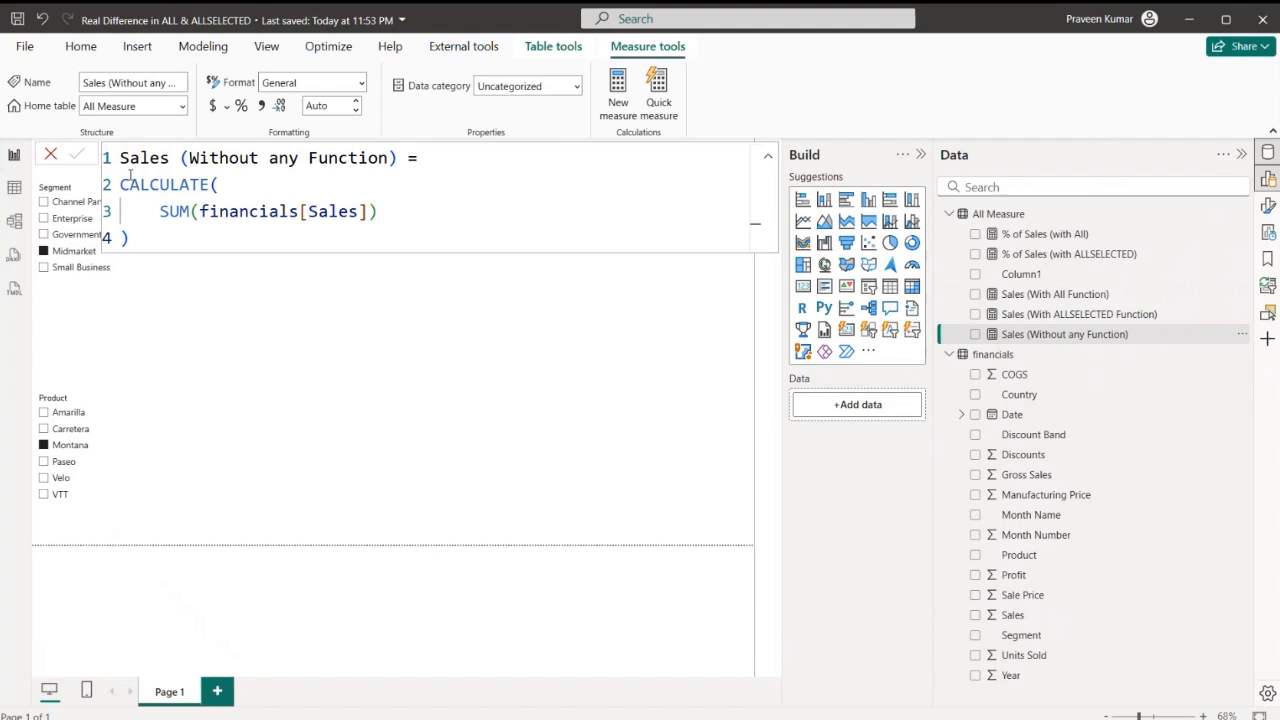
pyautogui.moveTo(121, 184); pyautogui.dragTo(360, 212)
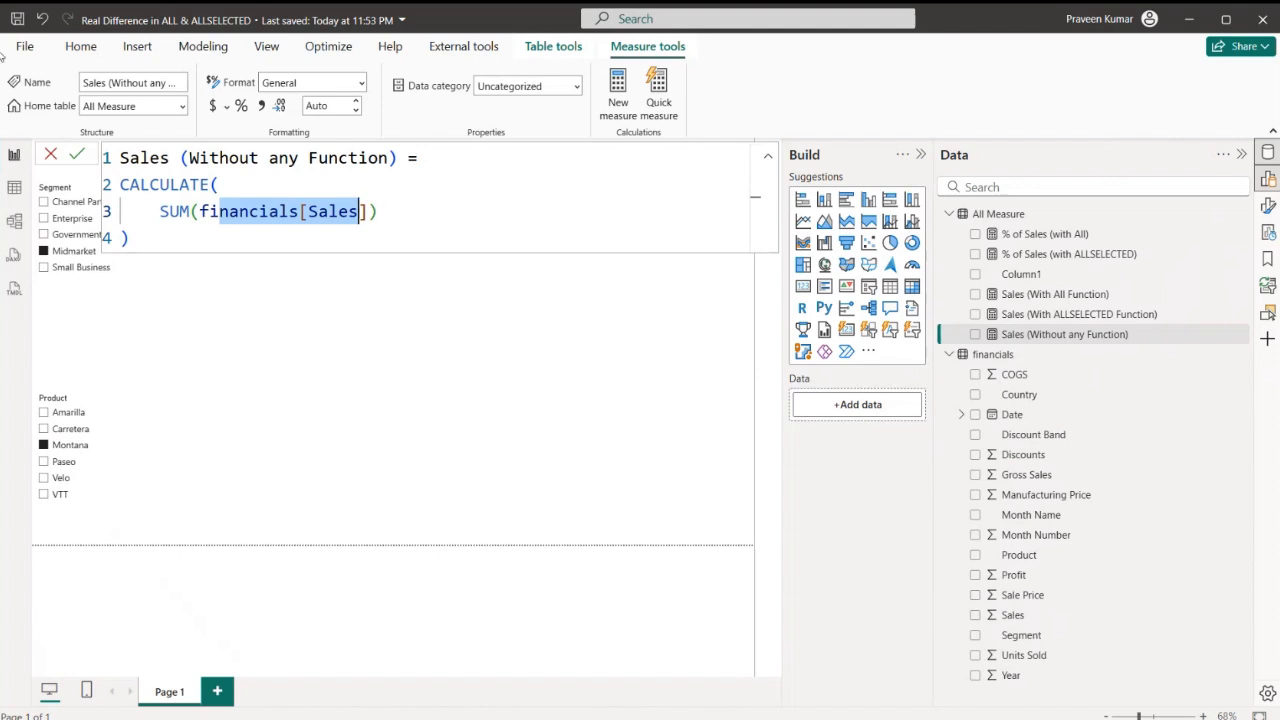
pyautogui.click(51, 155)
pyautogui.click(365, 311)
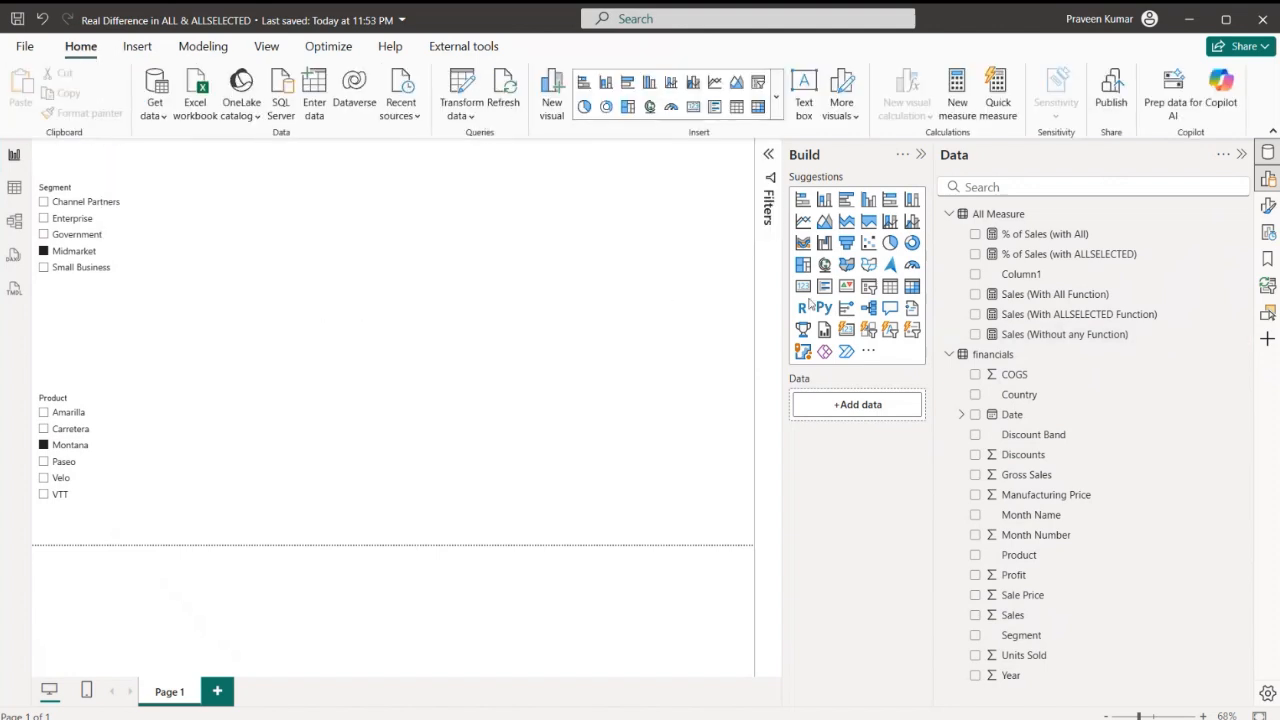
# Step: Insert a table visual, enlarge it beside the slicers, and add the Sales (Without any Function) measure to its columns
pyautogui.click(890, 286)
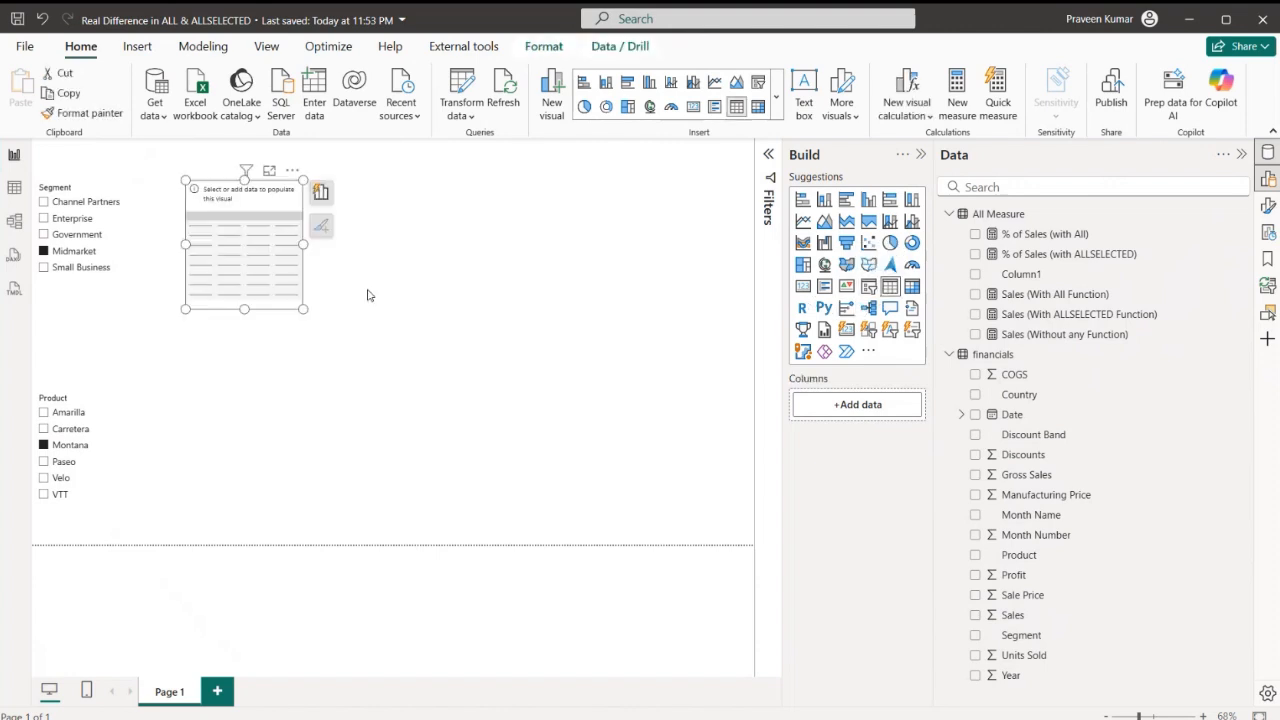
pyautogui.moveTo(268, 302); pyautogui.dragTo(651, 390)
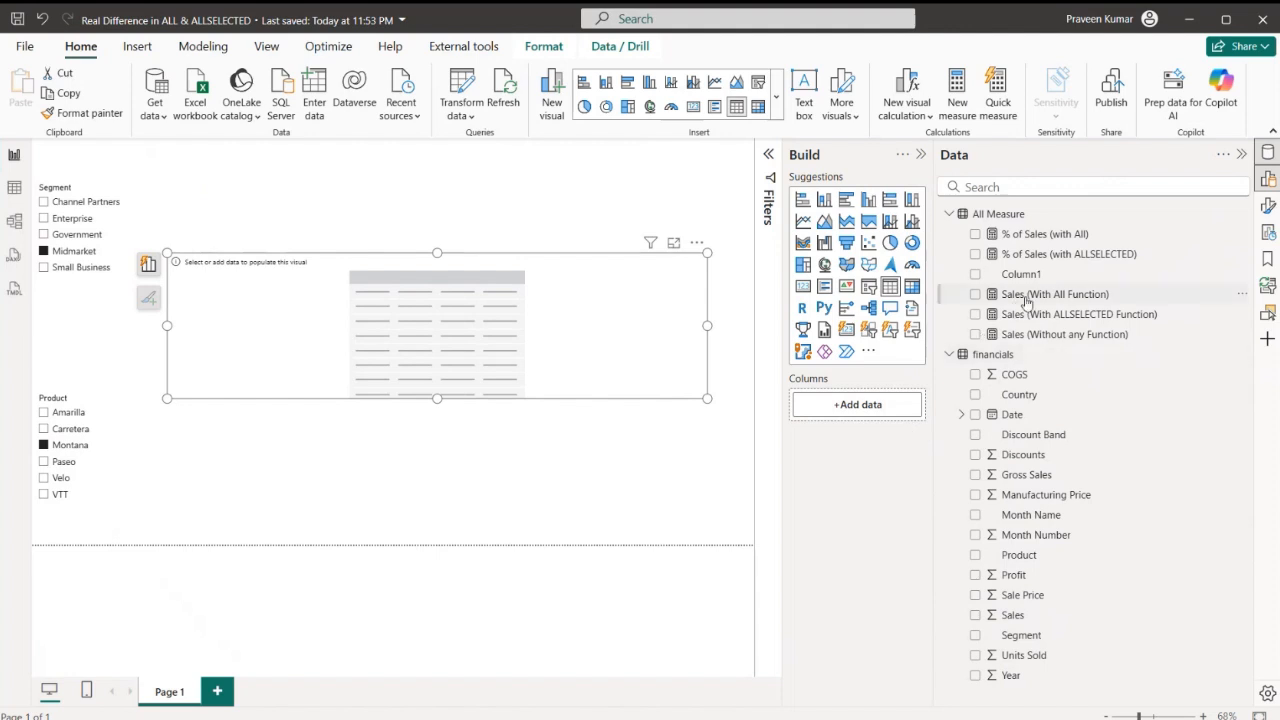
pyautogui.moveTo(1053, 346); pyautogui.dragTo(879, 406)
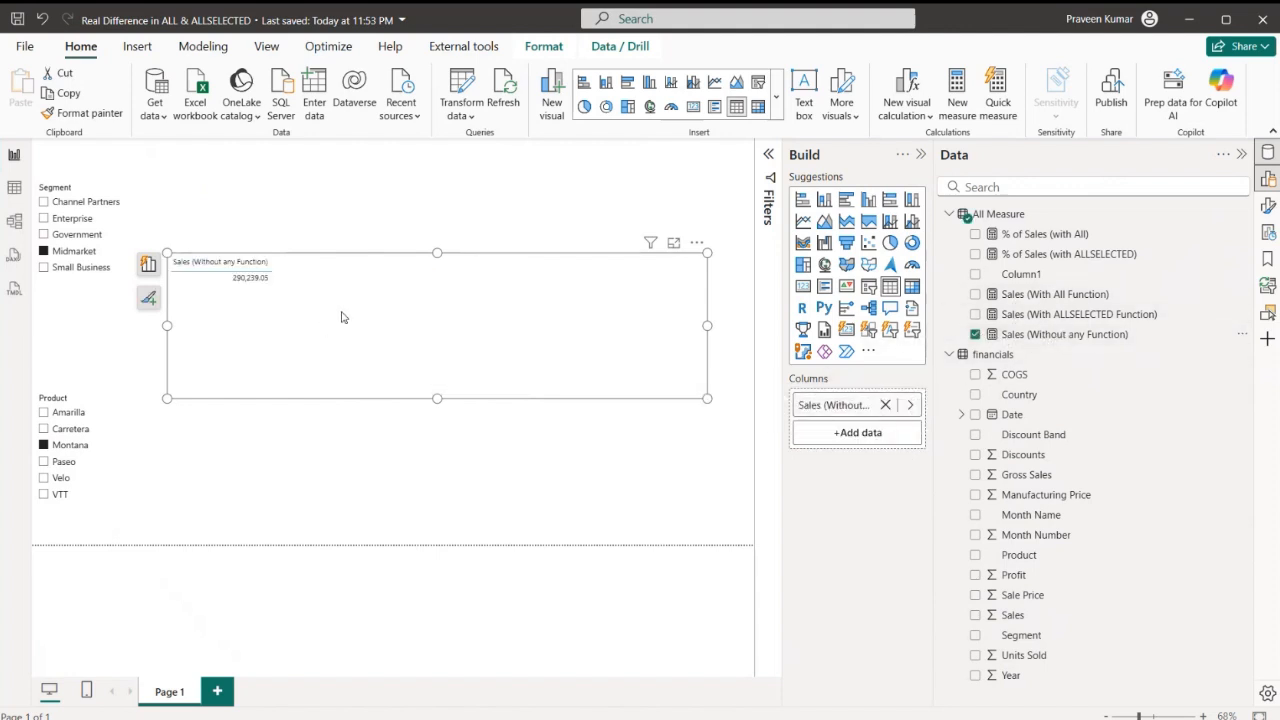
# Step: Set the table visual's global font size to 16
pyautogui.click(1268, 206)
pyautogui.click(710, 186)
pyautogui.write('Glob')
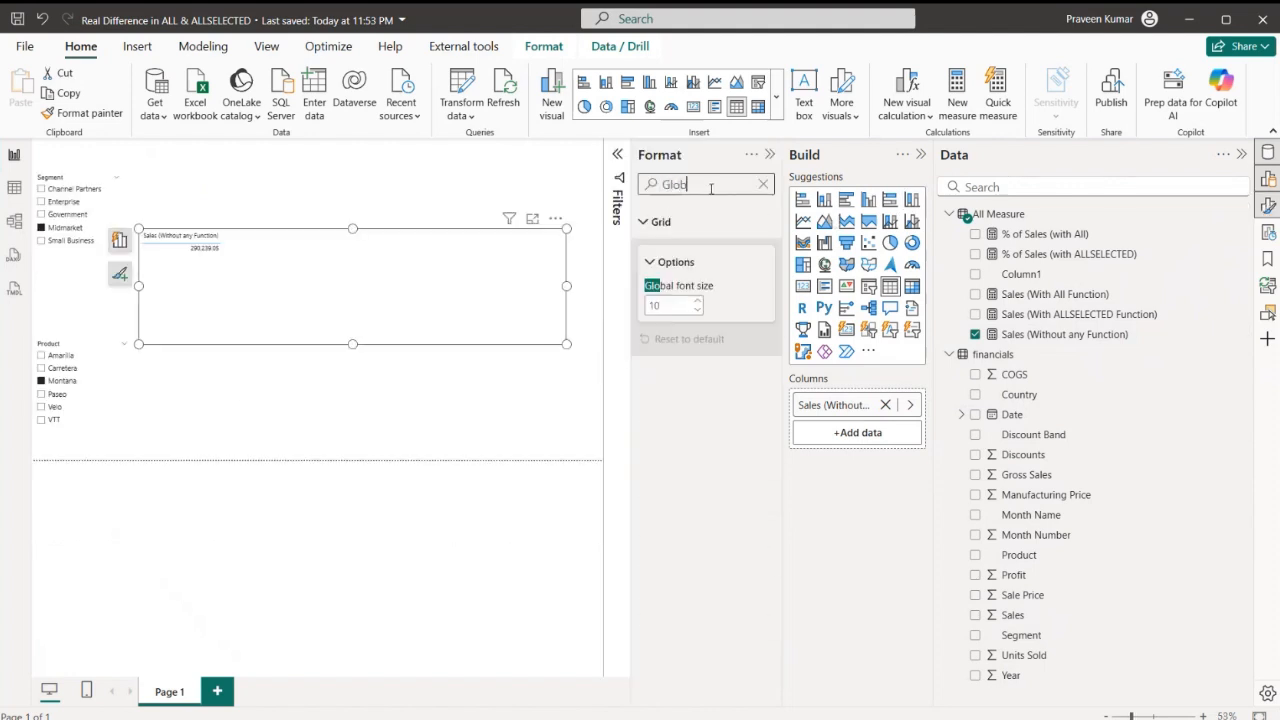
pyautogui.click(671, 307)
pyautogui.write('20')
pyautogui.press('BackSpace')
pyautogui.press('BackSpace')
pyautogui.write('16')
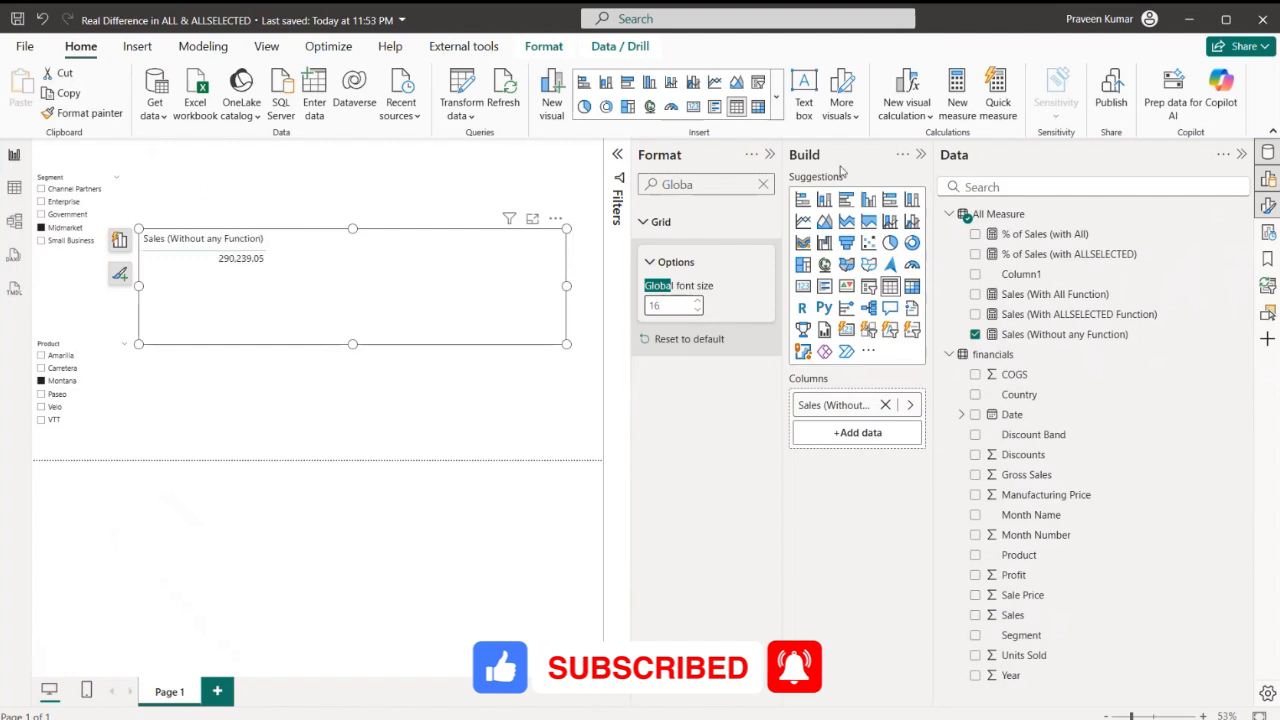
# Step: Make the table's column headers bold
pyautogui.click(764, 188)
pyautogui.click(703, 427)
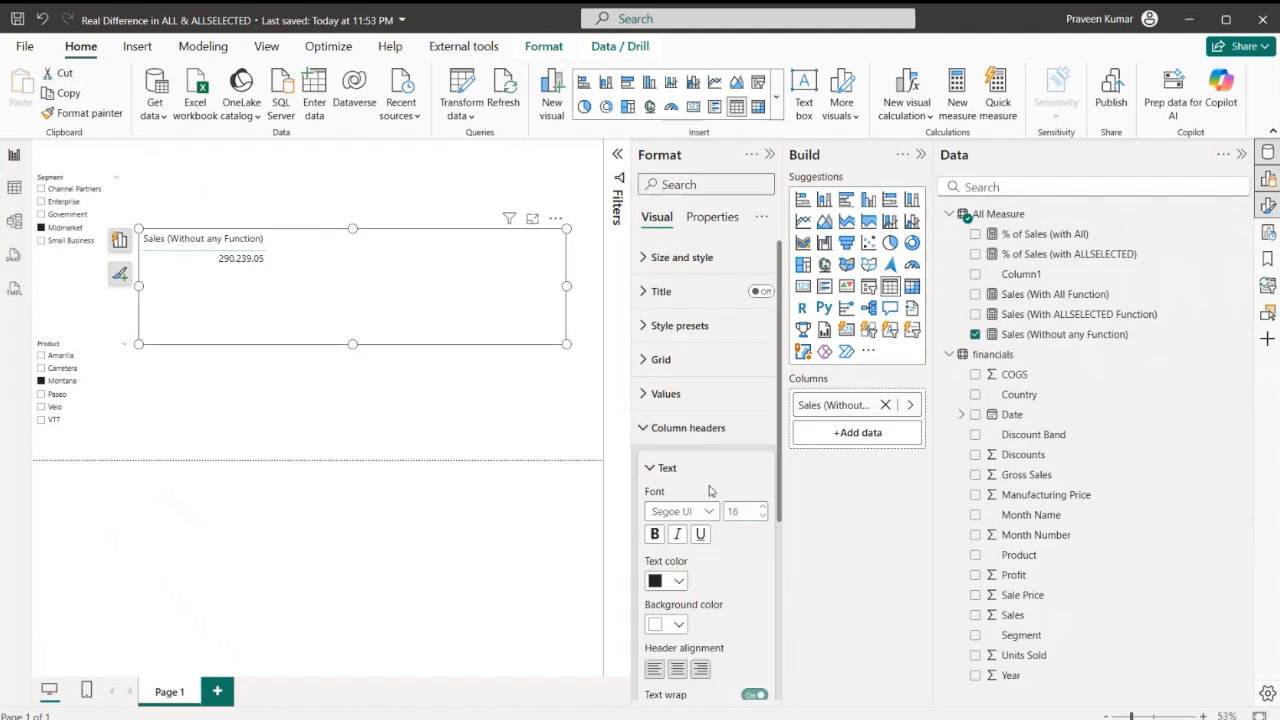
pyautogui.click(655, 534)
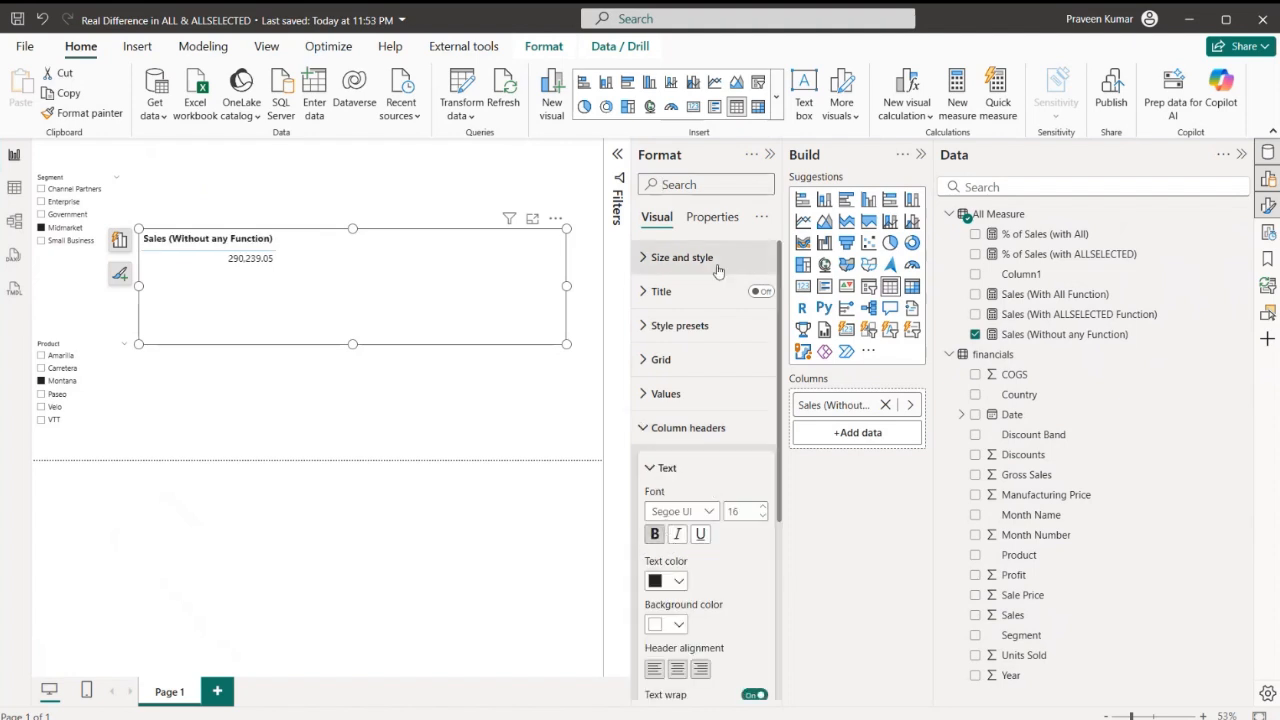
# Step: Format the table's Sales (Without any Function) column as a whole number and close the formatting options
pyautogui.click(718, 218)
pyautogui.click(688, 257)
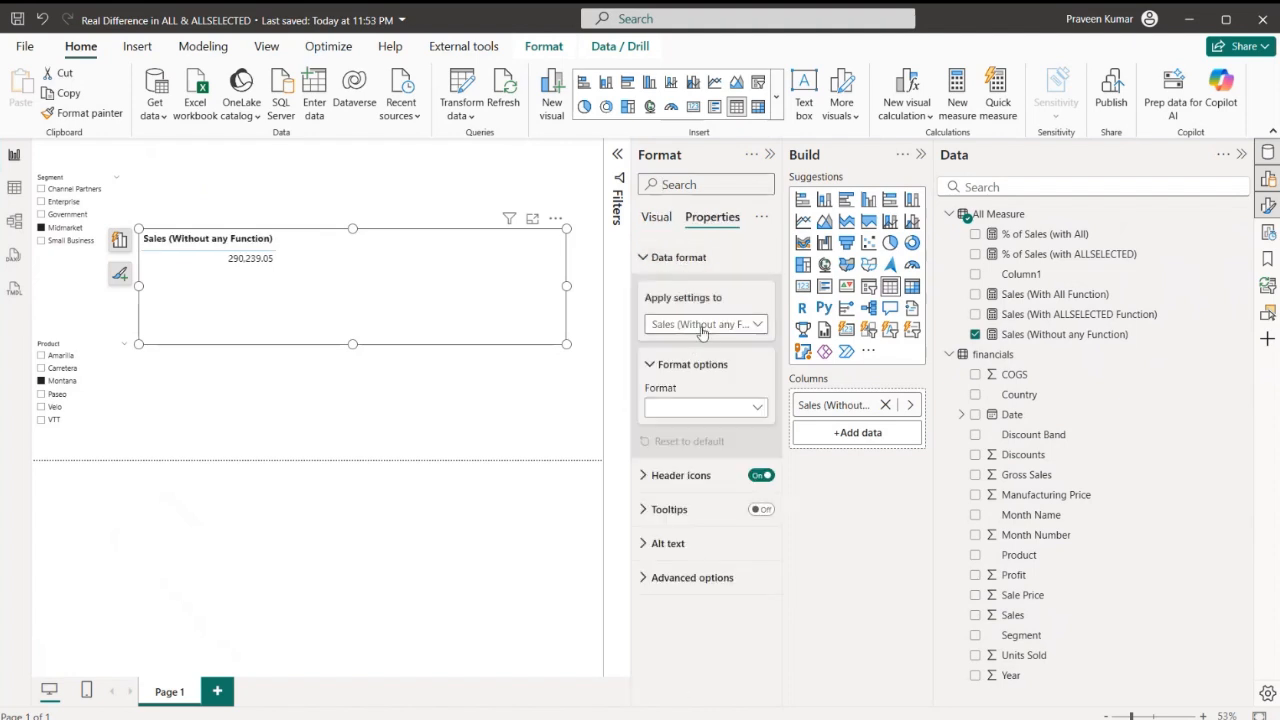
pyautogui.click(691, 406)
pyautogui.click(680, 450)
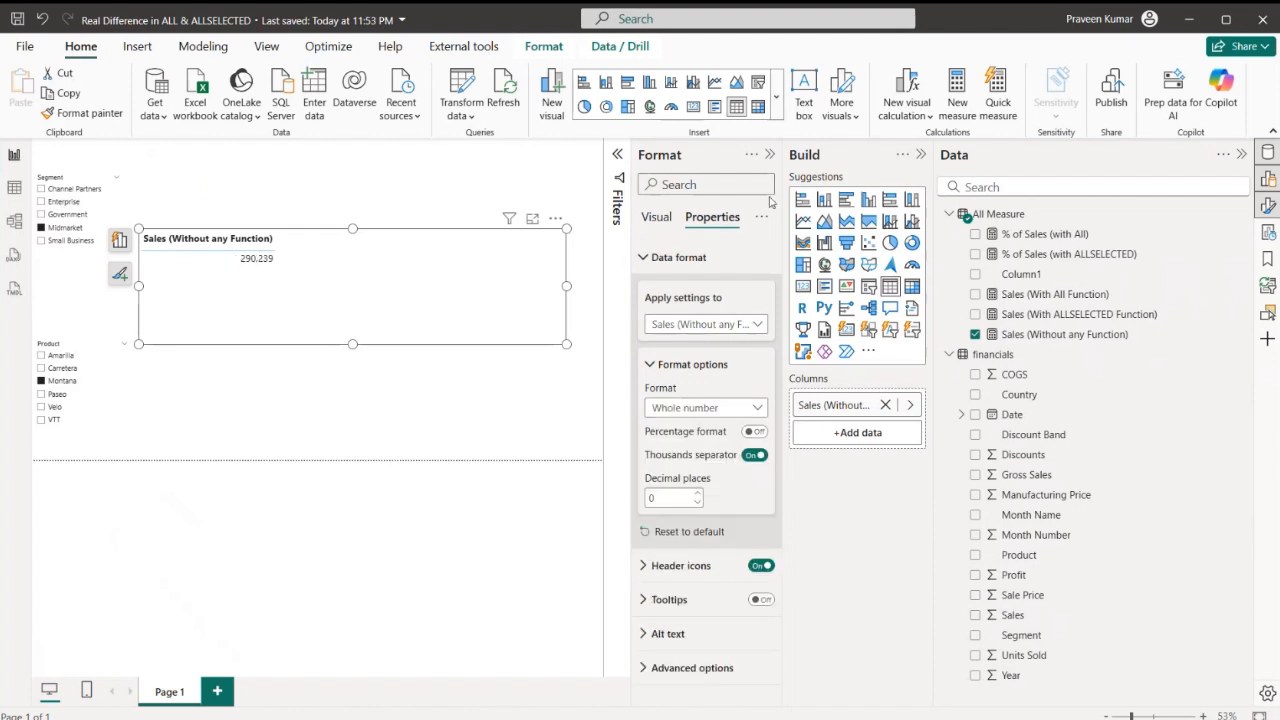
pyautogui.click(769, 155)
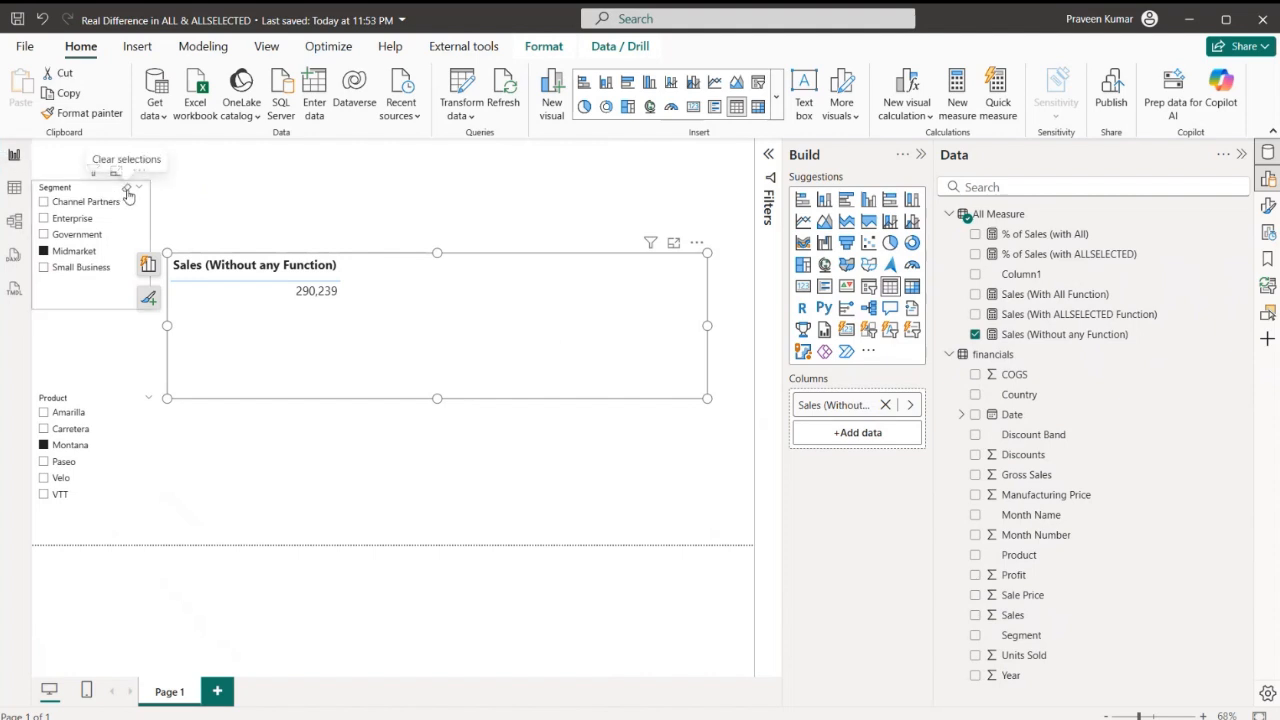
# Step: Clear the selections in the Segment and Product slicers
pyautogui.click(124, 190)
pyautogui.click(136, 405)
pyautogui.click(137, 399)
pyautogui.click(134, 339)
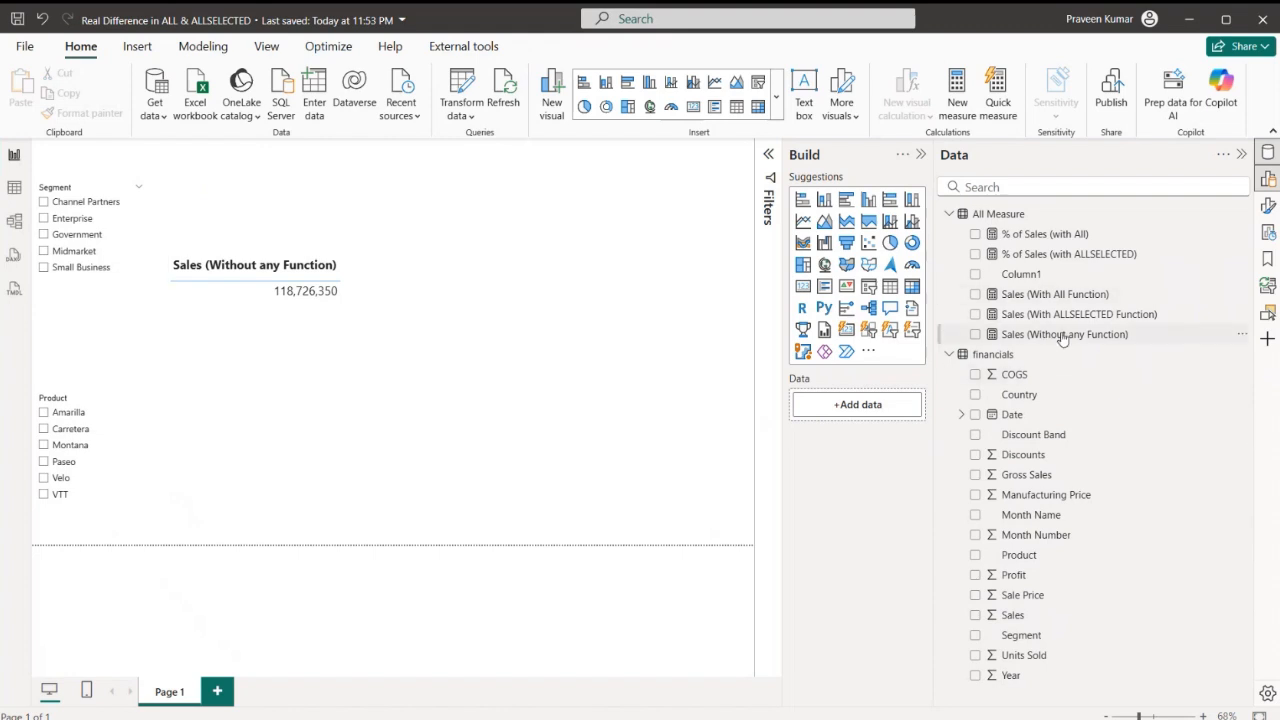
# Step: Examine the SUM and ALL(financials) parts of the Sales (With All Function) formula and close it without changes
pyautogui.click(1078, 298)
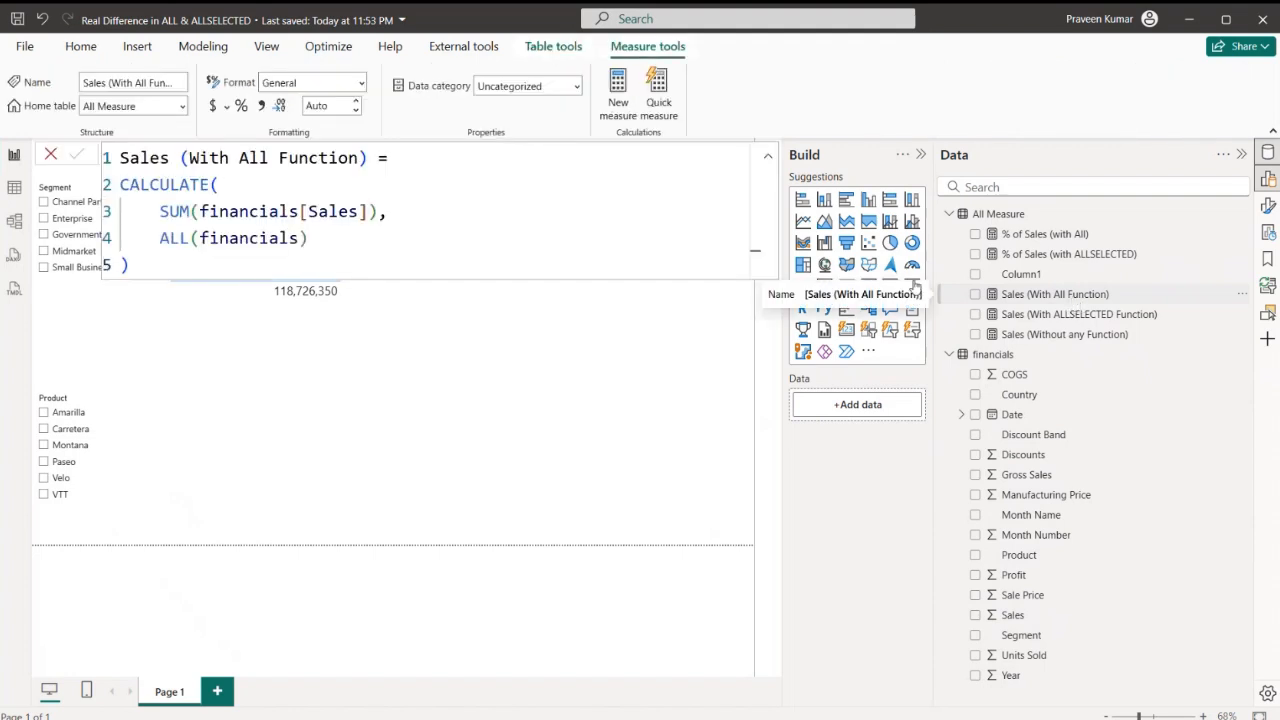
pyautogui.moveTo(157, 238); pyautogui.dragTo(351, 237)
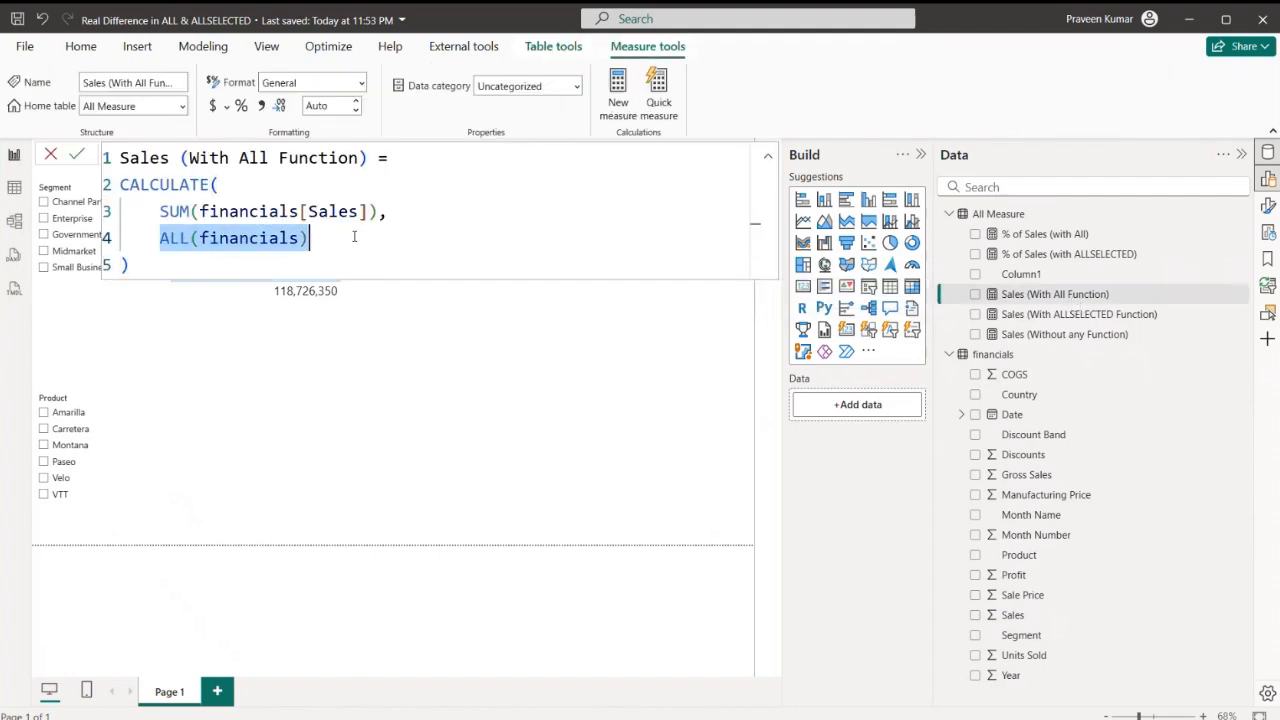
pyautogui.click(351, 237)
pyautogui.moveTo(140, 208); pyautogui.dragTo(396, 212)
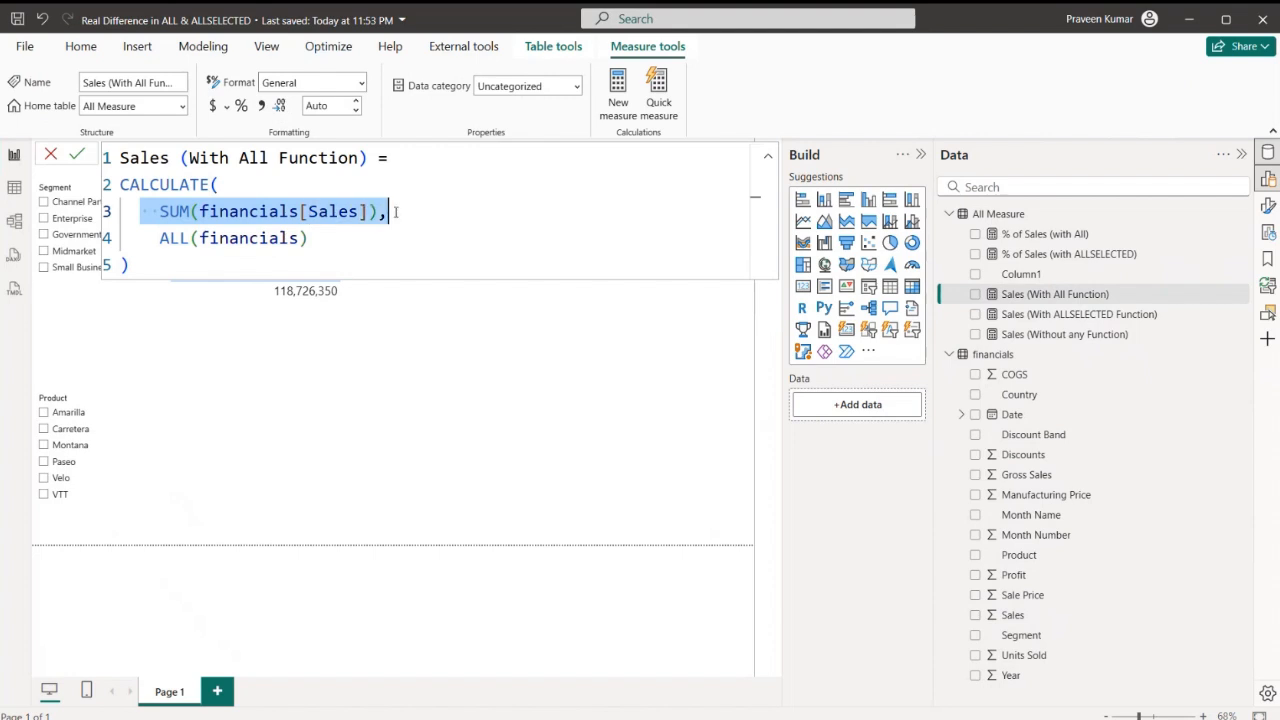
pyautogui.click(345, 246)
pyautogui.moveTo(155, 242); pyautogui.dragTo(323, 238)
pyautogui.click(205, 238)
pyautogui.moveTo(200, 238); pyautogui.dragTo(300, 238)
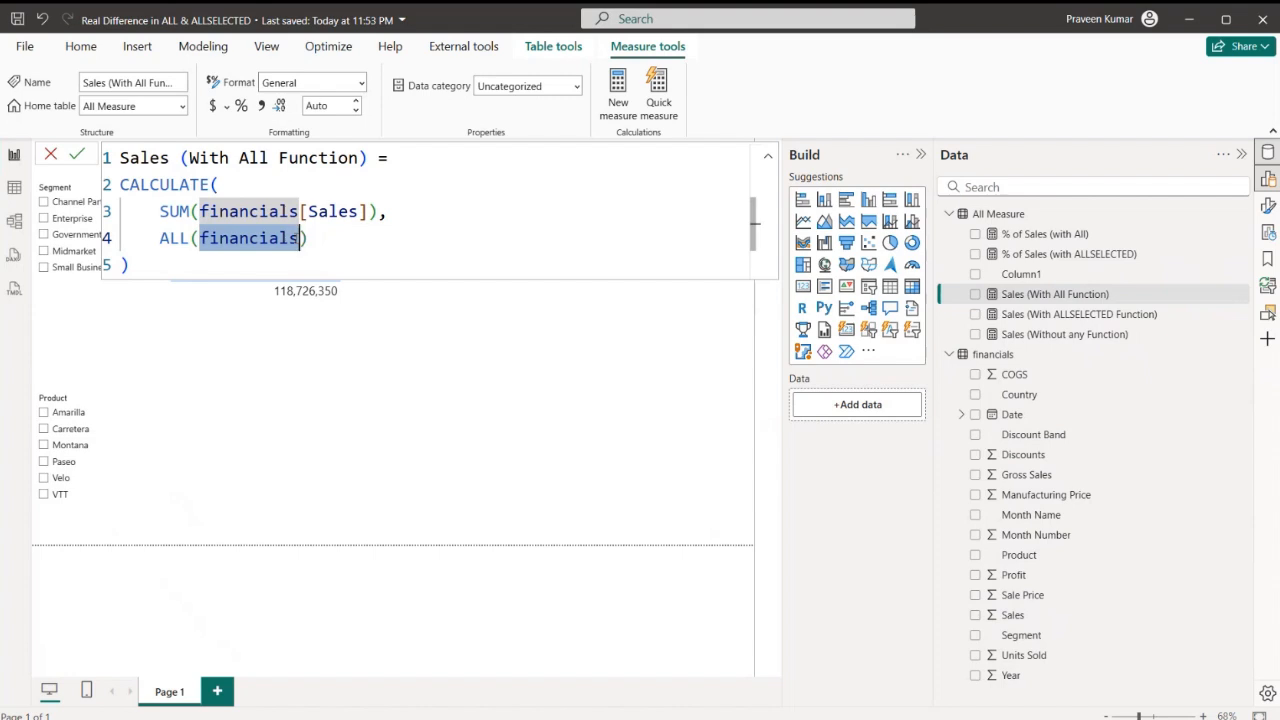
pyautogui.click(50, 154)
# Step: Add the Sales (With All Function) measure to the table as a second column
pyautogui.click(1044, 296)
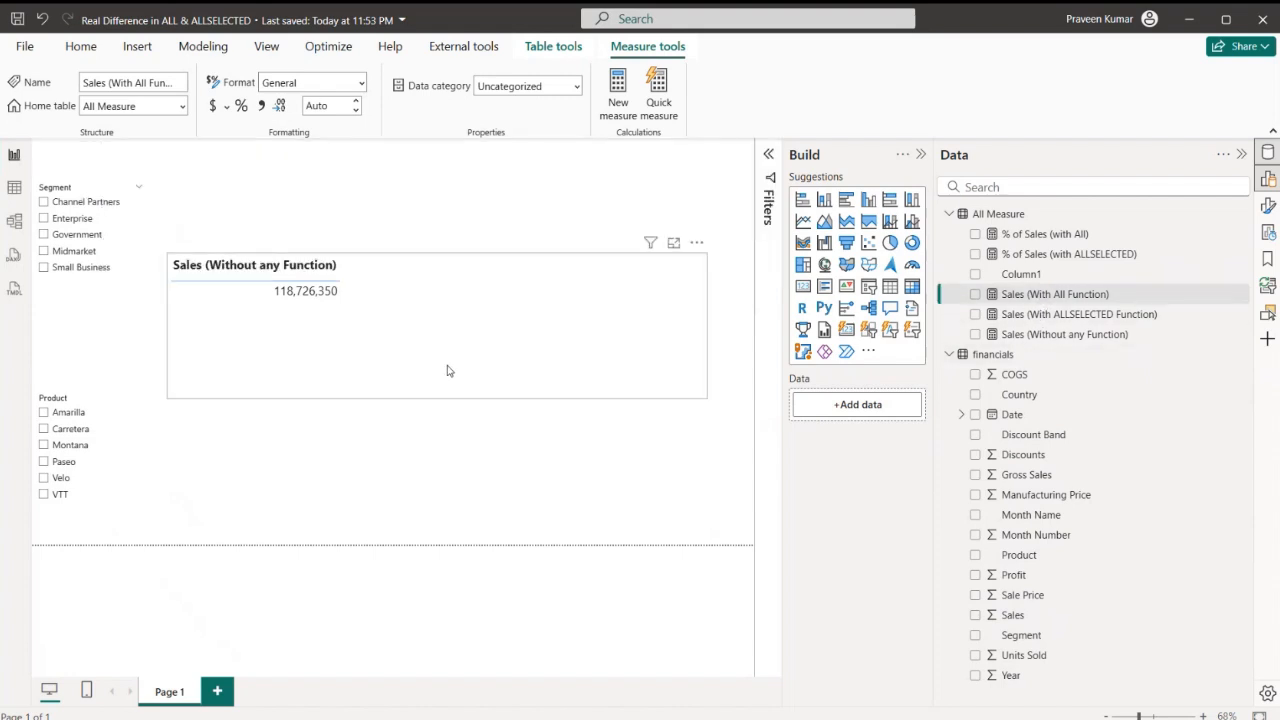
pyautogui.moveTo(1050, 294); pyautogui.dragTo(860, 427)
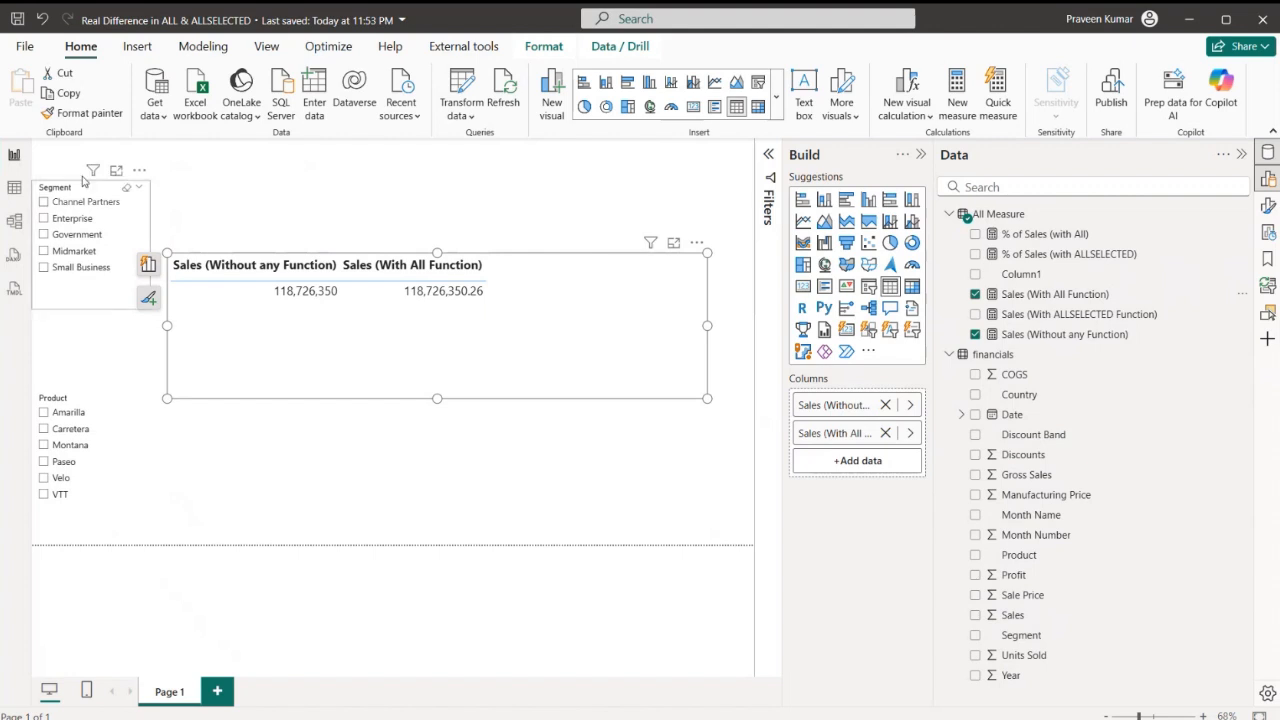
# Step: Compare the two sales measures under the Channel Partners segment and Amarilla product filters, and clear both slicers
pyautogui.click(65, 204)
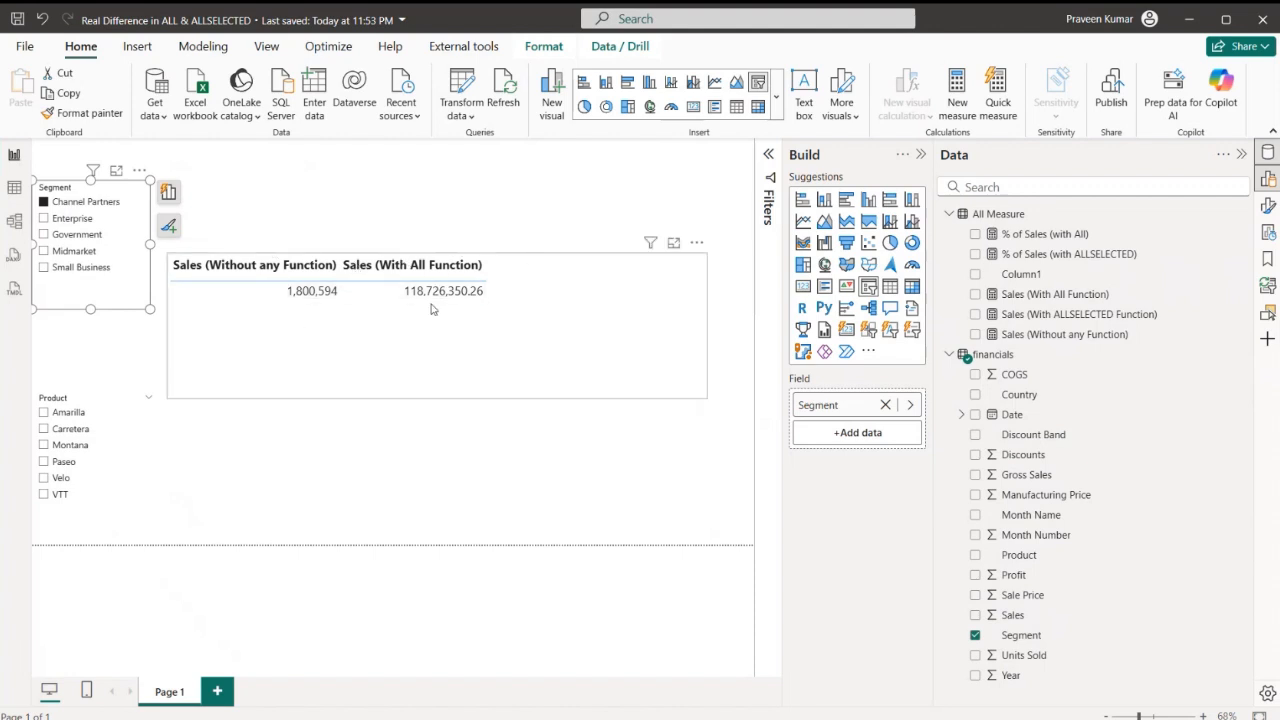
pyautogui.click(79, 415)
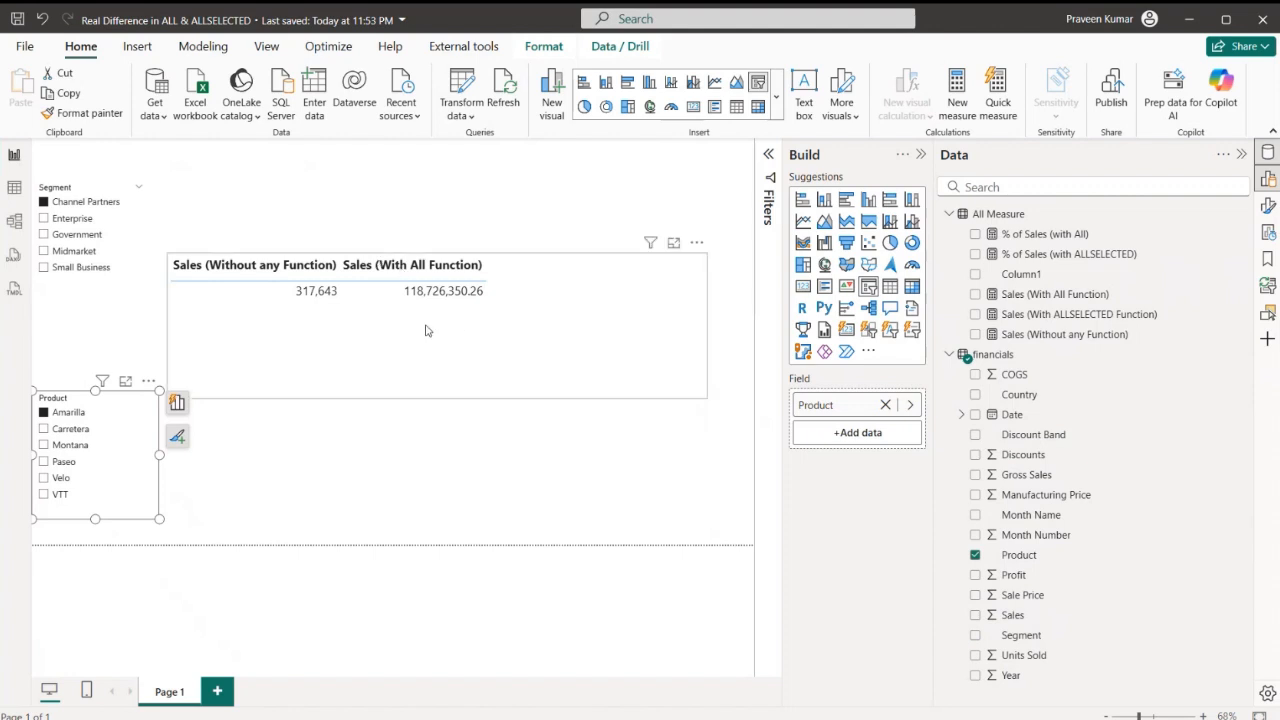
pyautogui.click(139, 403)
pyautogui.click(128, 190)
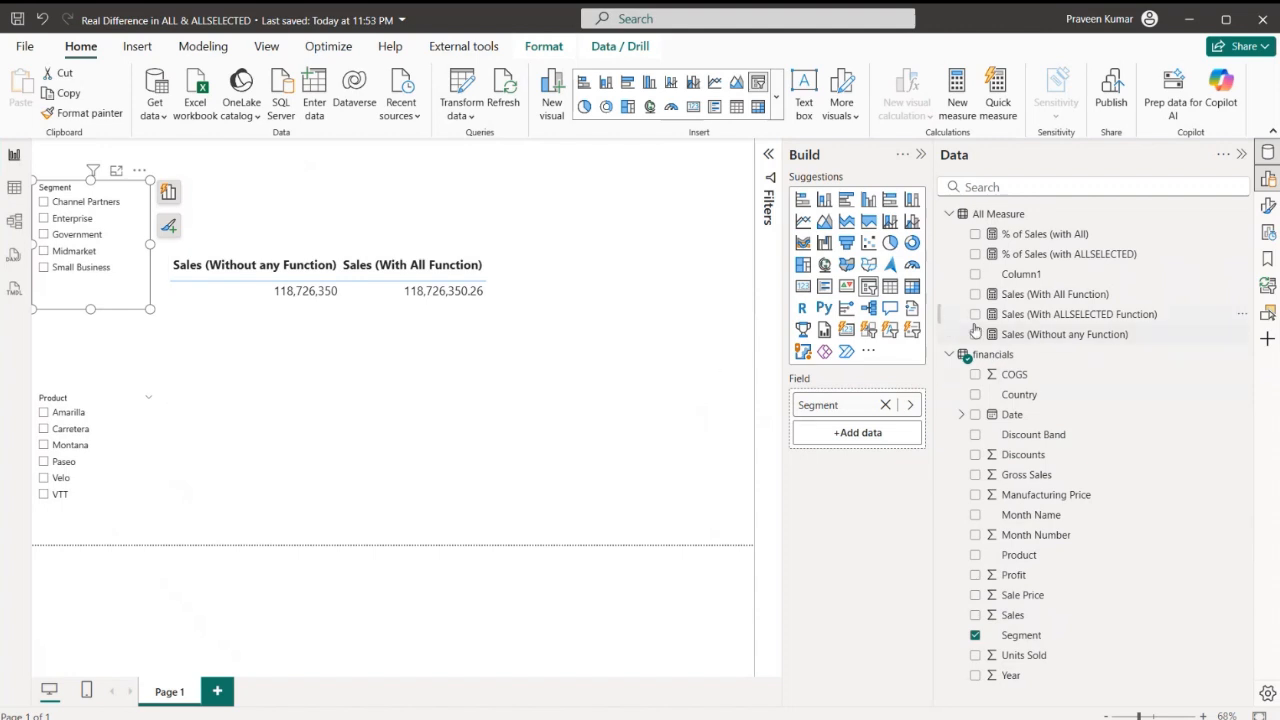
# Step: Examine the SUM and ALLSELECTED('financials') parts of the Sales (With ALLSELECTED Function) formula and close it without changes
pyautogui.click(1040, 318)
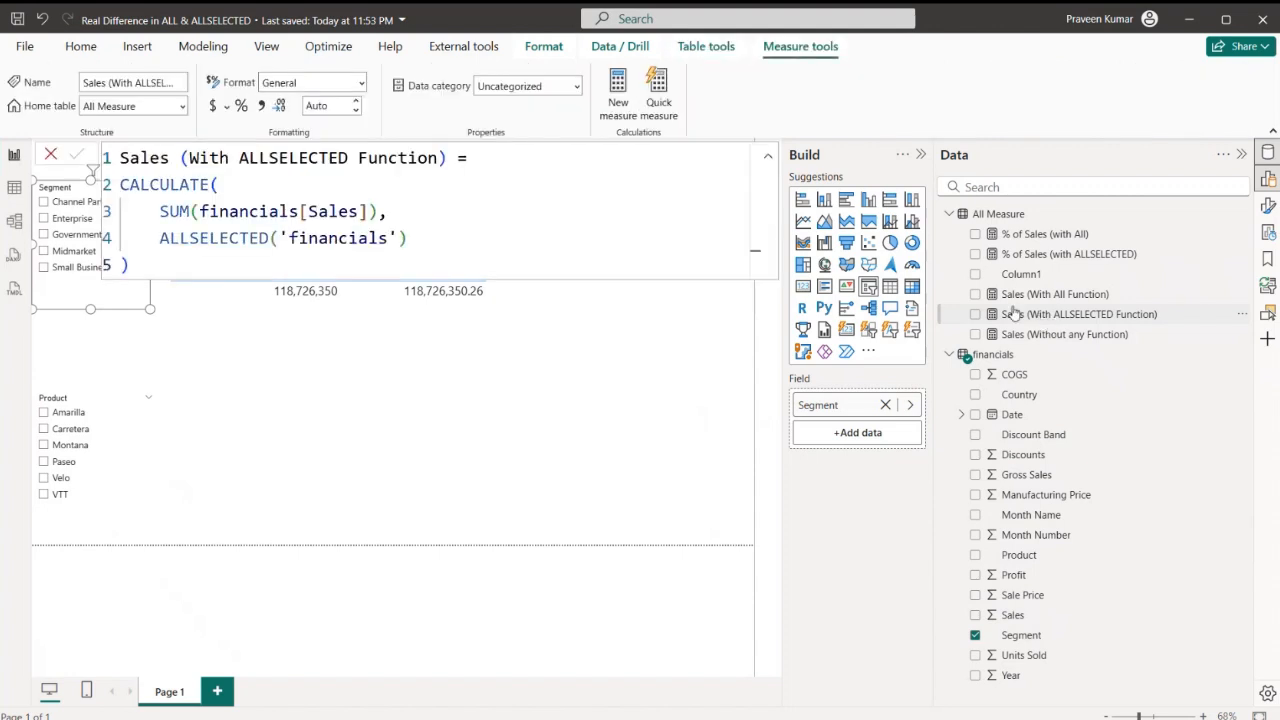
pyautogui.moveTo(159, 211); pyautogui.dragTo(380, 211)
pyautogui.click(435, 223)
pyautogui.doubleClick(330, 211)
pyautogui.moveTo(163, 237); pyautogui.dragTo(406, 238)
pyautogui.click(413, 240)
pyautogui.moveTo(290, 238); pyautogui.dragTo(390, 238)
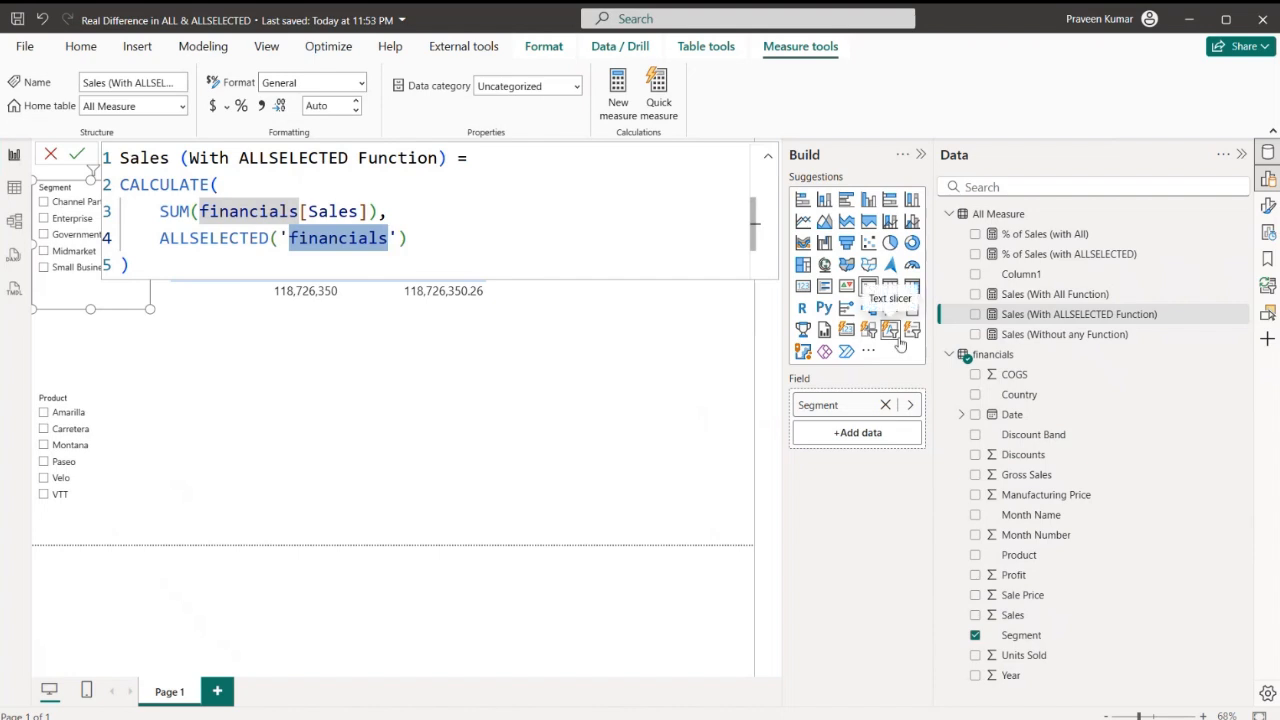
pyautogui.click(50, 154)
# Step: Add the Sales (With ALLSELECTED Function) measure to the table as a third column
pyautogui.click(569, 354)
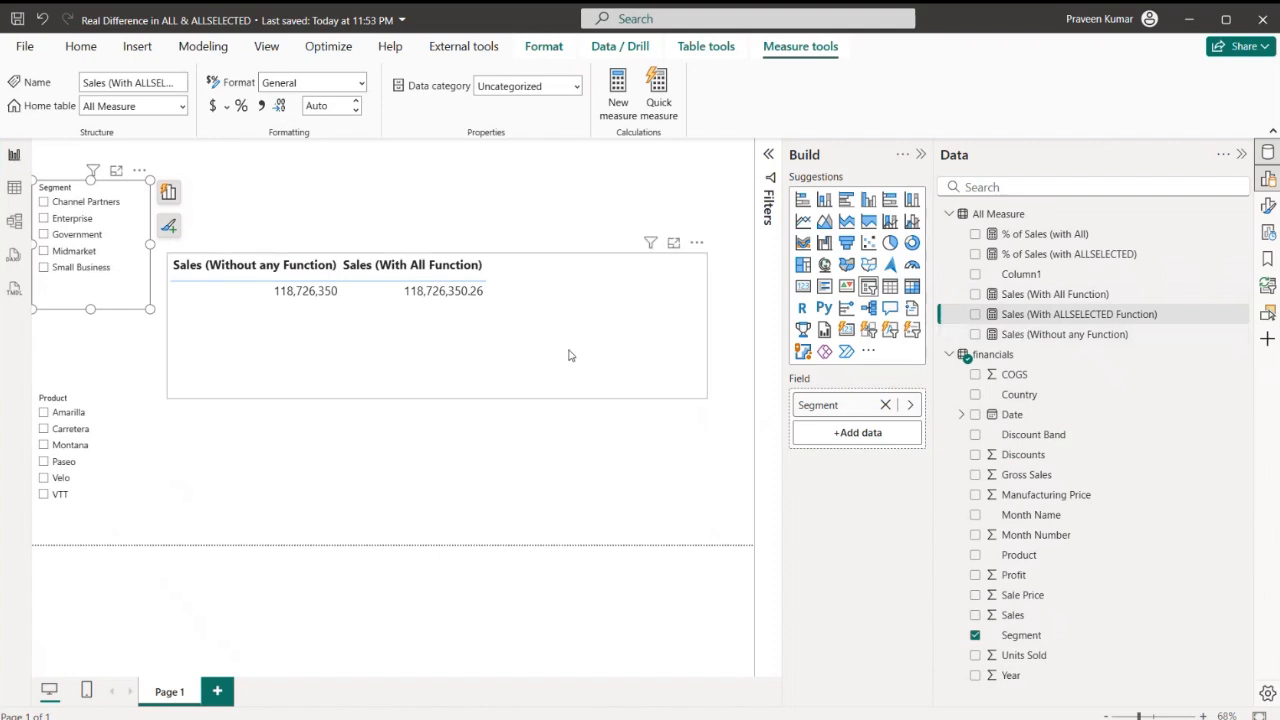
pyautogui.moveTo(982, 318); pyautogui.dragTo(845, 462)
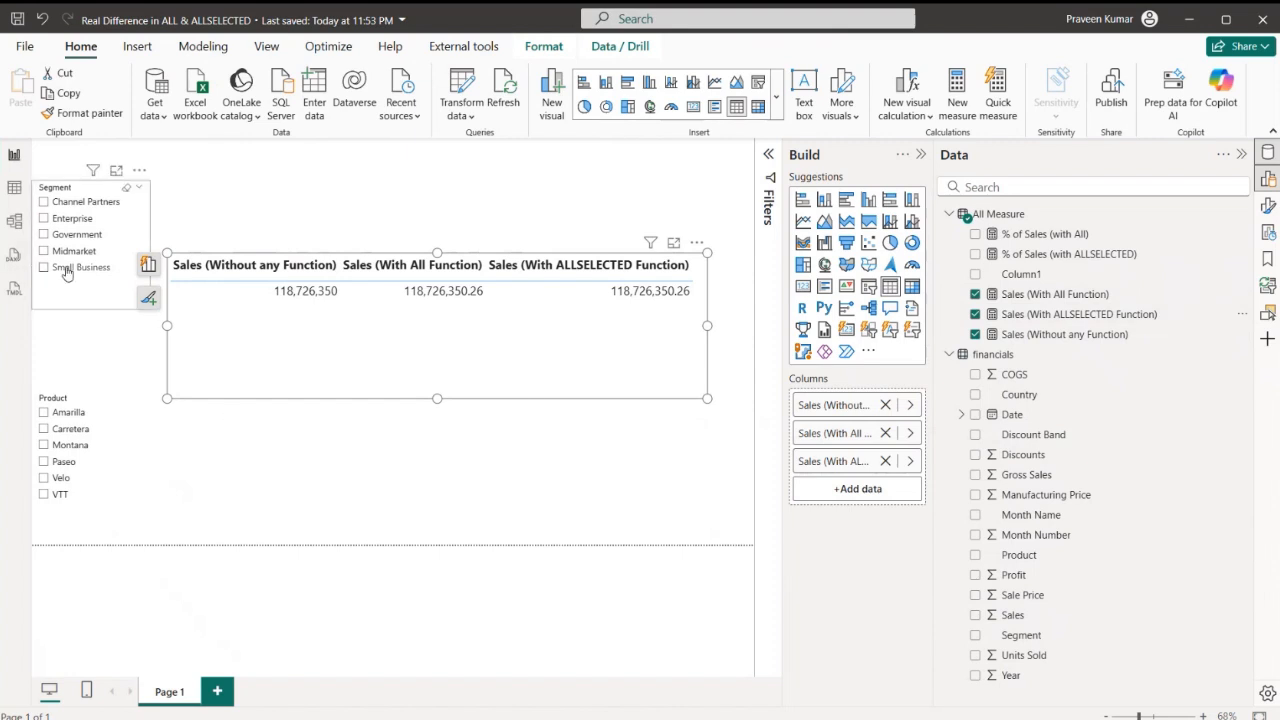
# Step: Compare all three sales measures under the Channel Partners and Carretera filters, clear both slicers, and select the table
pyautogui.click(68, 203)
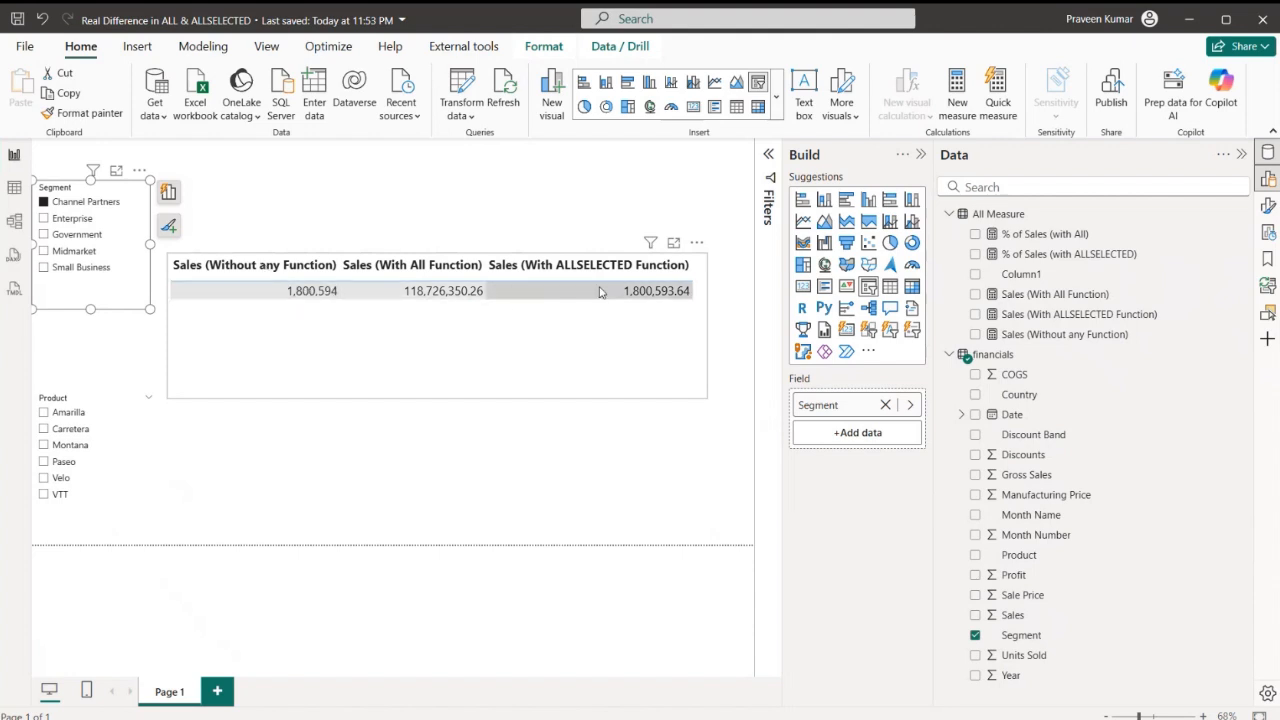
pyautogui.click(80, 428)
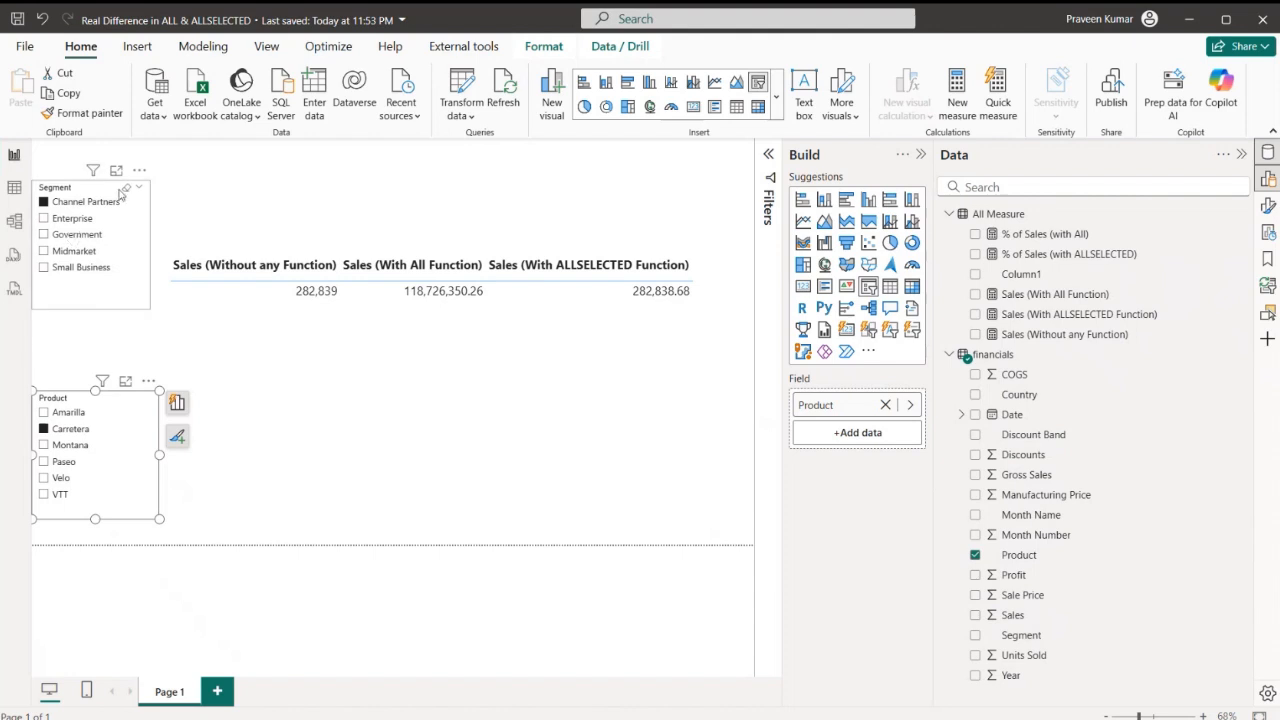
pyautogui.click(125, 196)
pyautogui.click(135, 399)
pyautogui.click(514, 337)
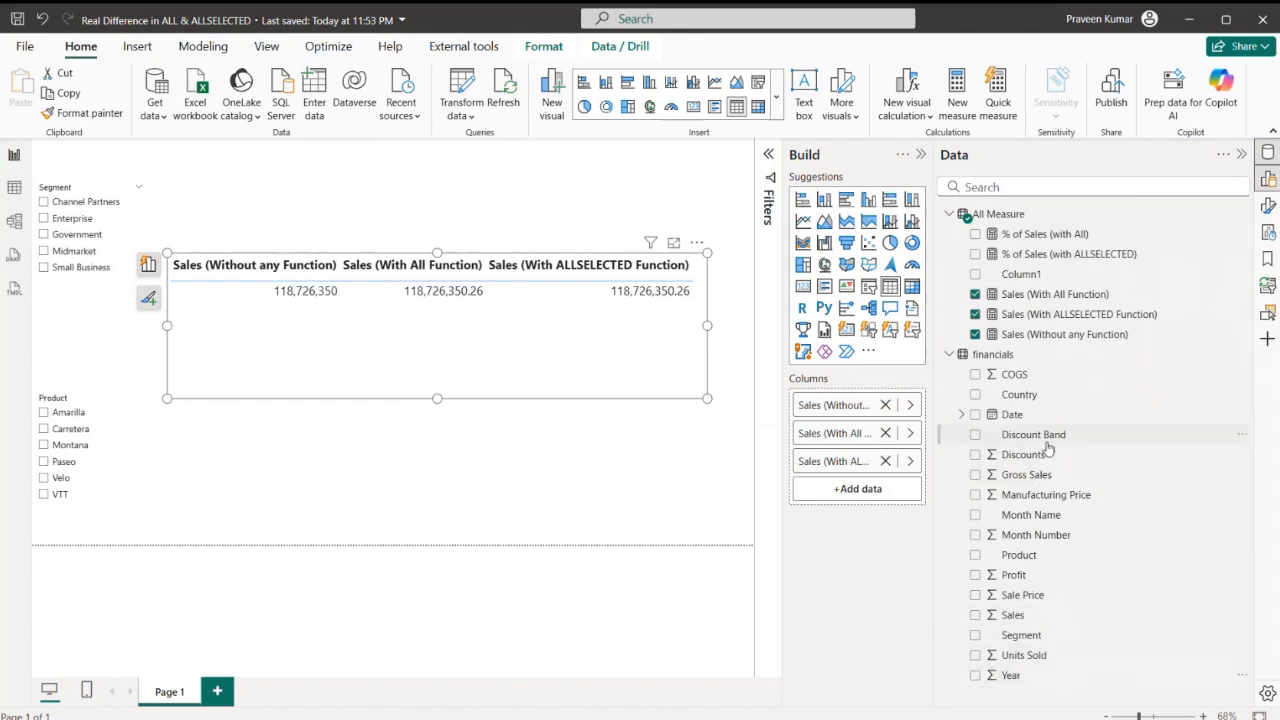
# Step: Add the Discount Band field to the table as its first column
pyautogui.moveTo(1046, 444); pyautogui.dragTo(860, 400)
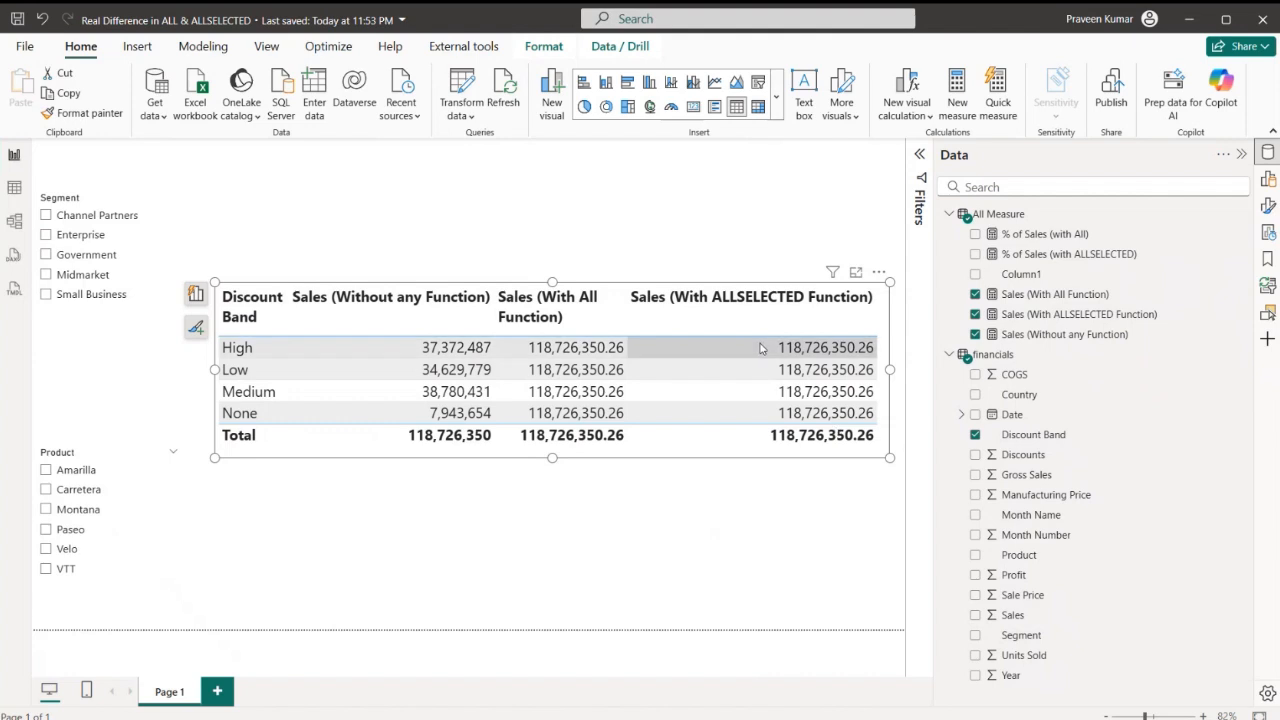
# Step: Compare the three sales measures by discount band under the Channel Partners and Amarilla filters, and clear the Segment slicer
pyautogui.click(80, 223)
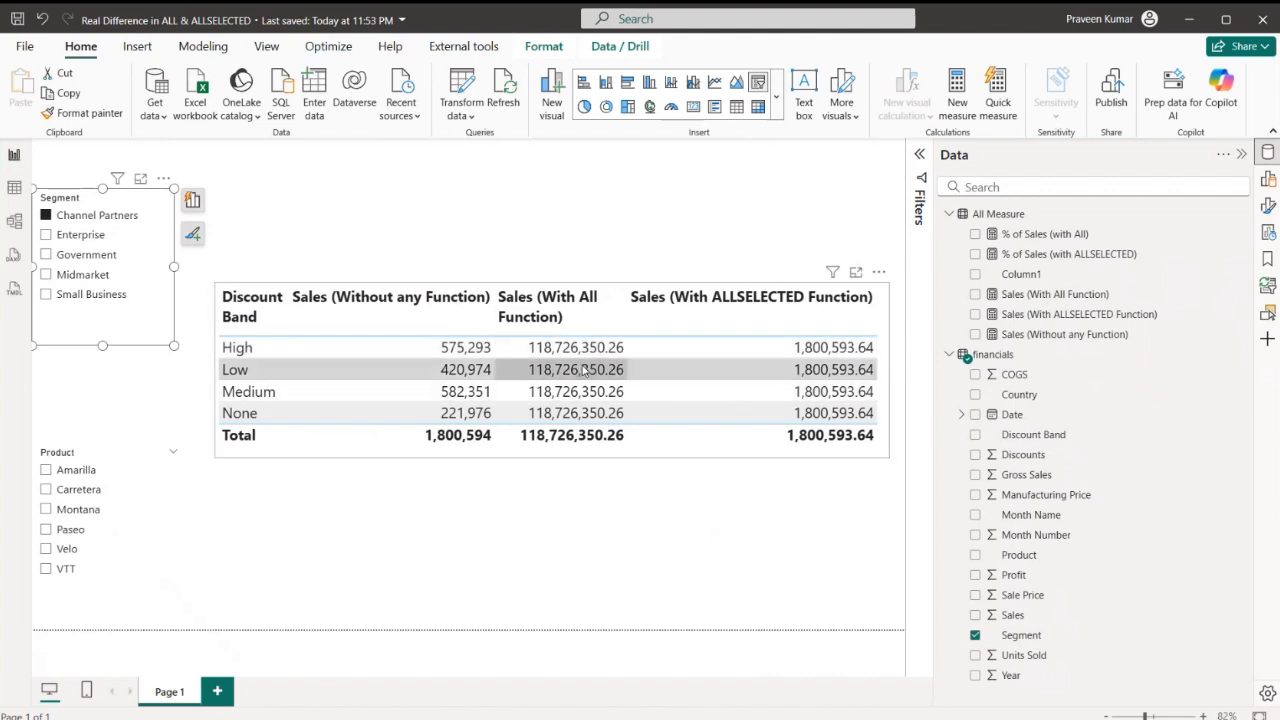
pyautogui.click(78, 470)
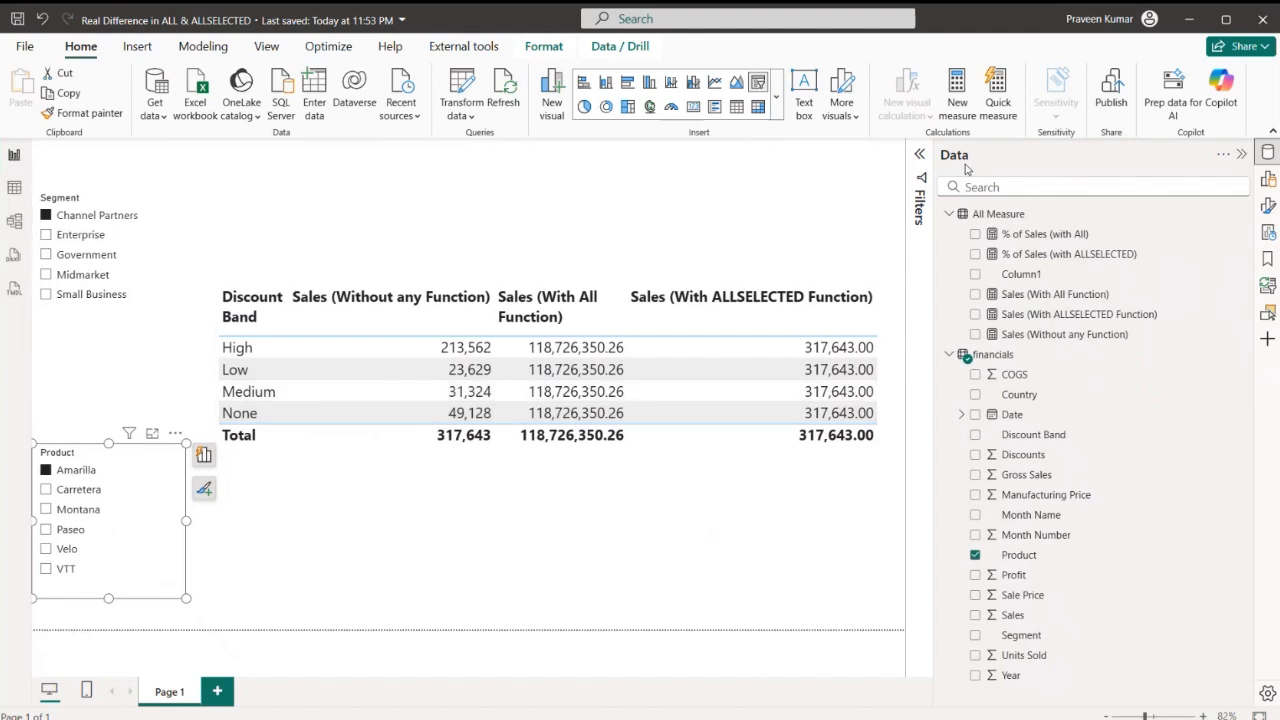
pyautogui.click(910, 183)
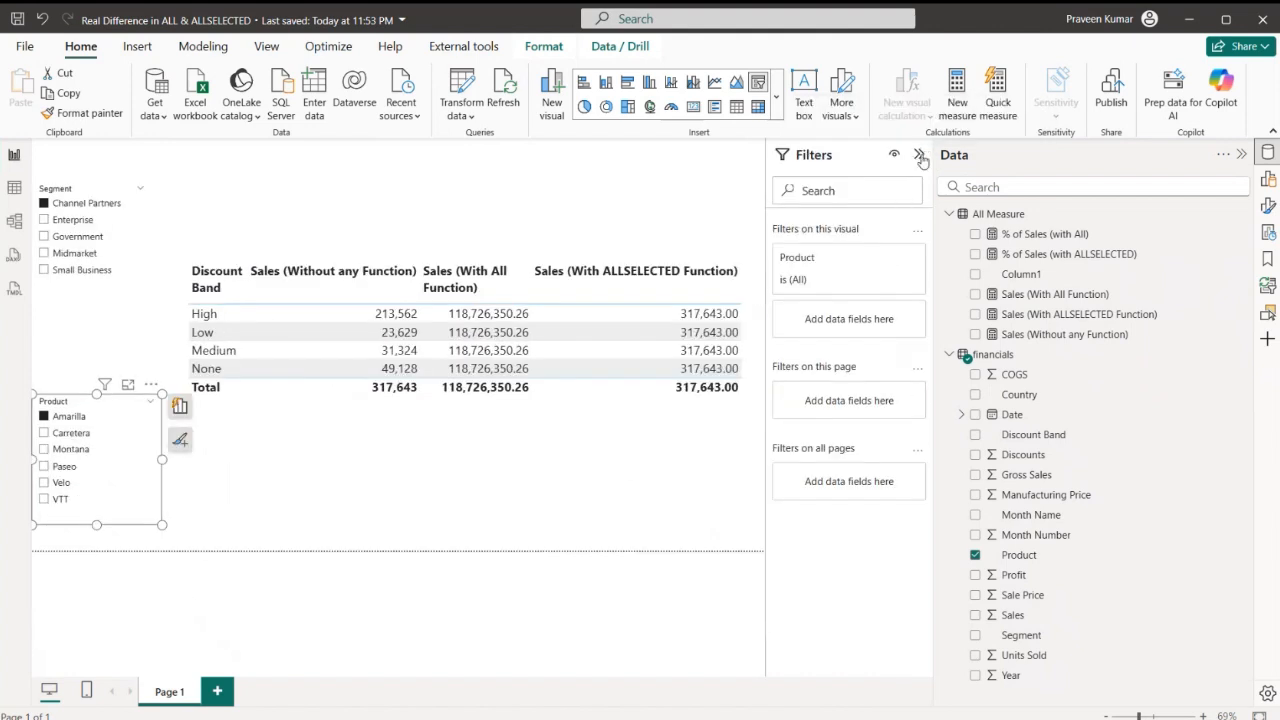
pyautogui.click(922, 155)
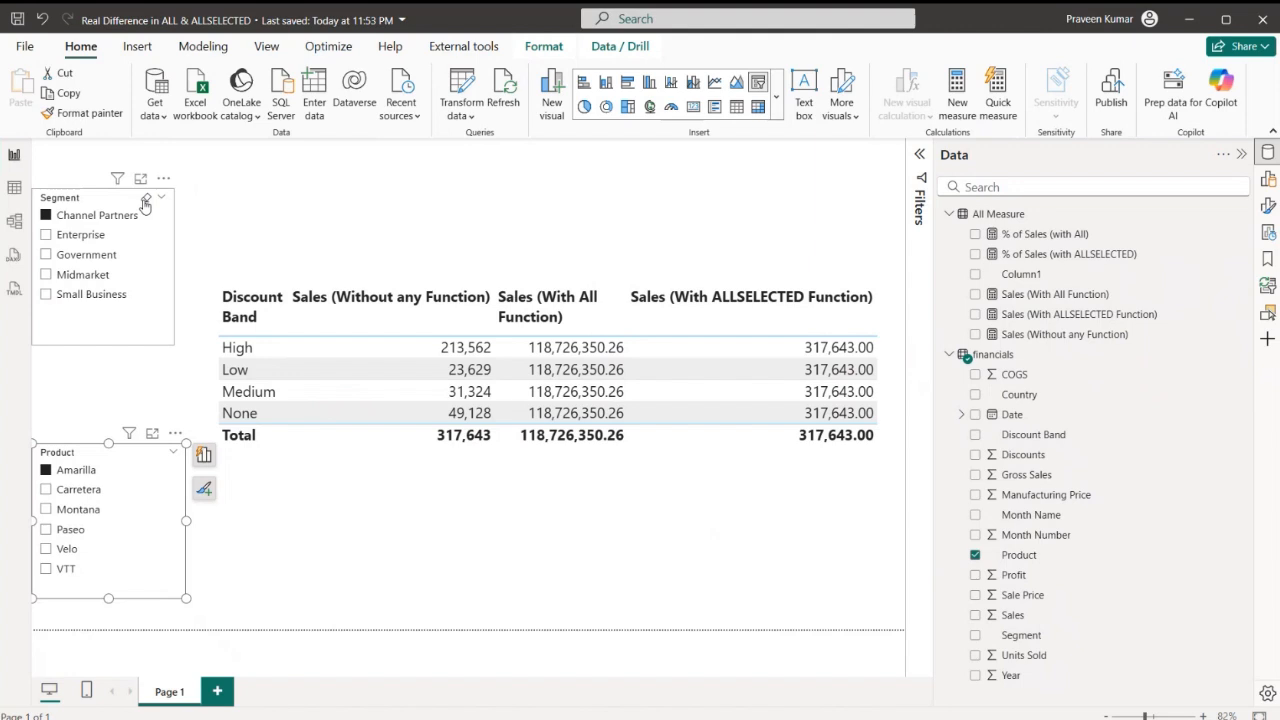
pyautogui.click(145, 202)
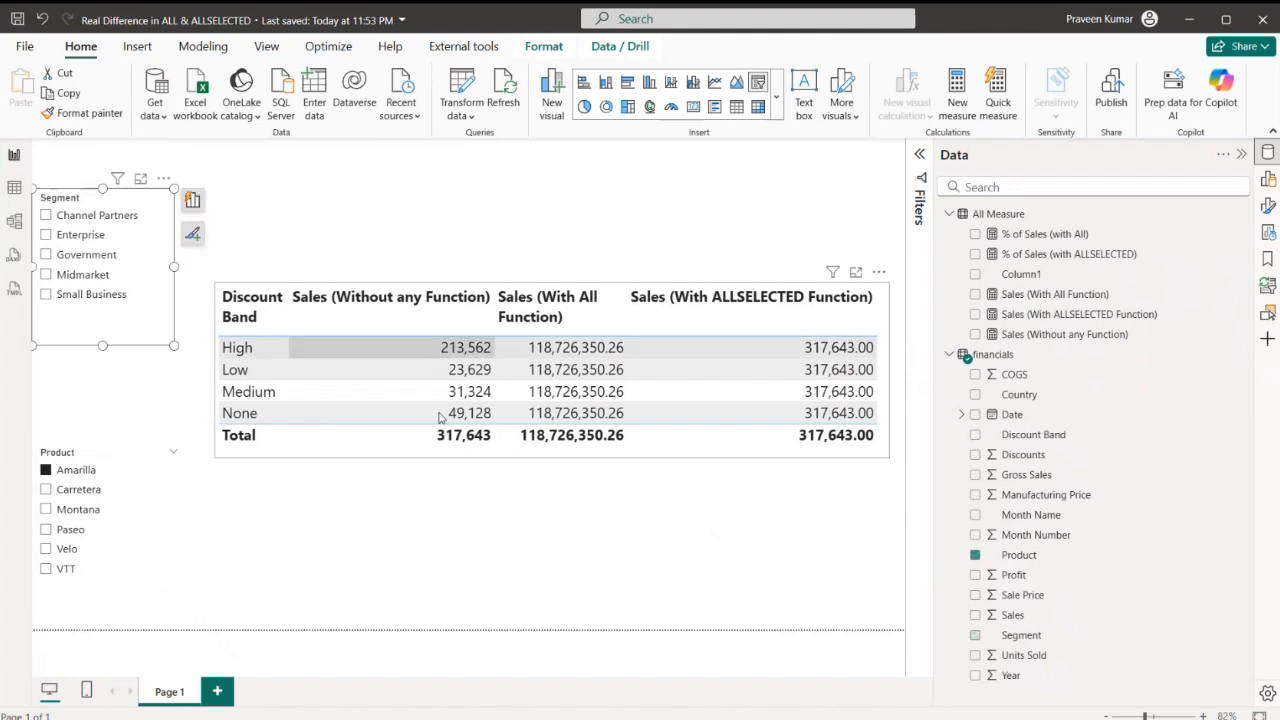
# Step: Move the table to the upper part of the page and place a copy of it directly below
pyautogui.click(759, 456)
pyautogui.moveTo(759, 449); pyautogui.dragTo(748, 356)
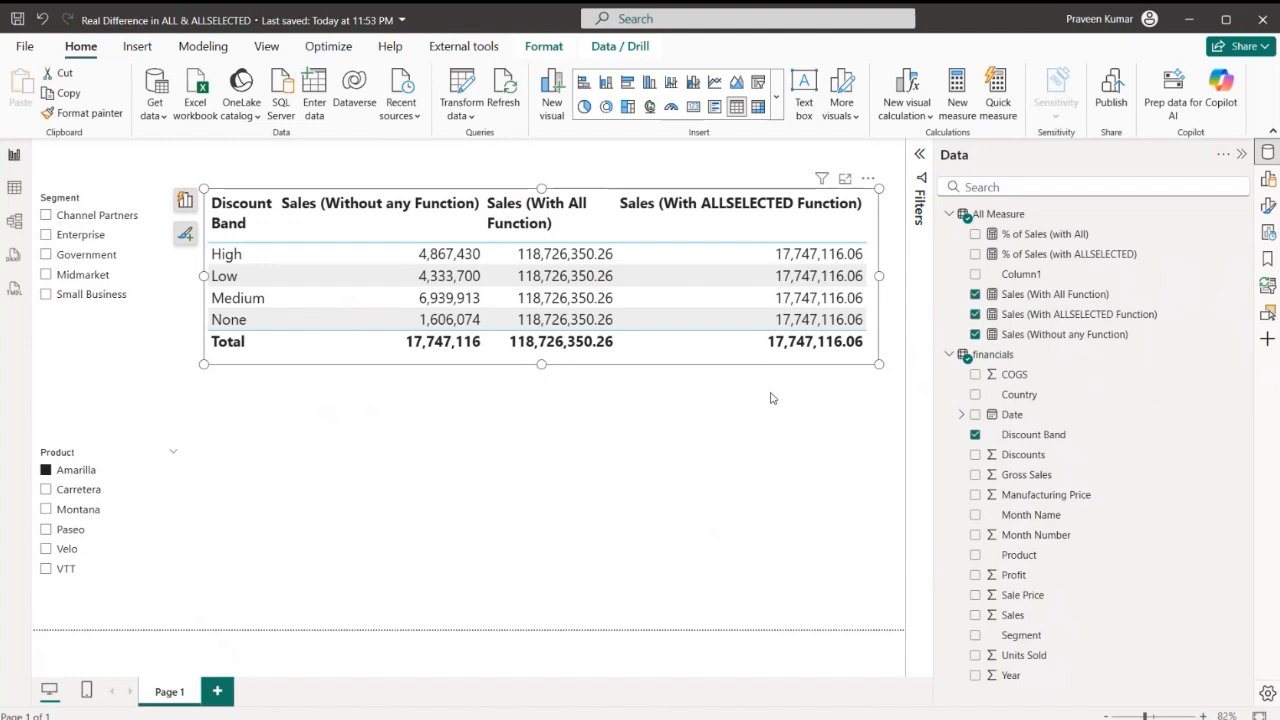
pyautogui.hotkey('ctrl', 'c')
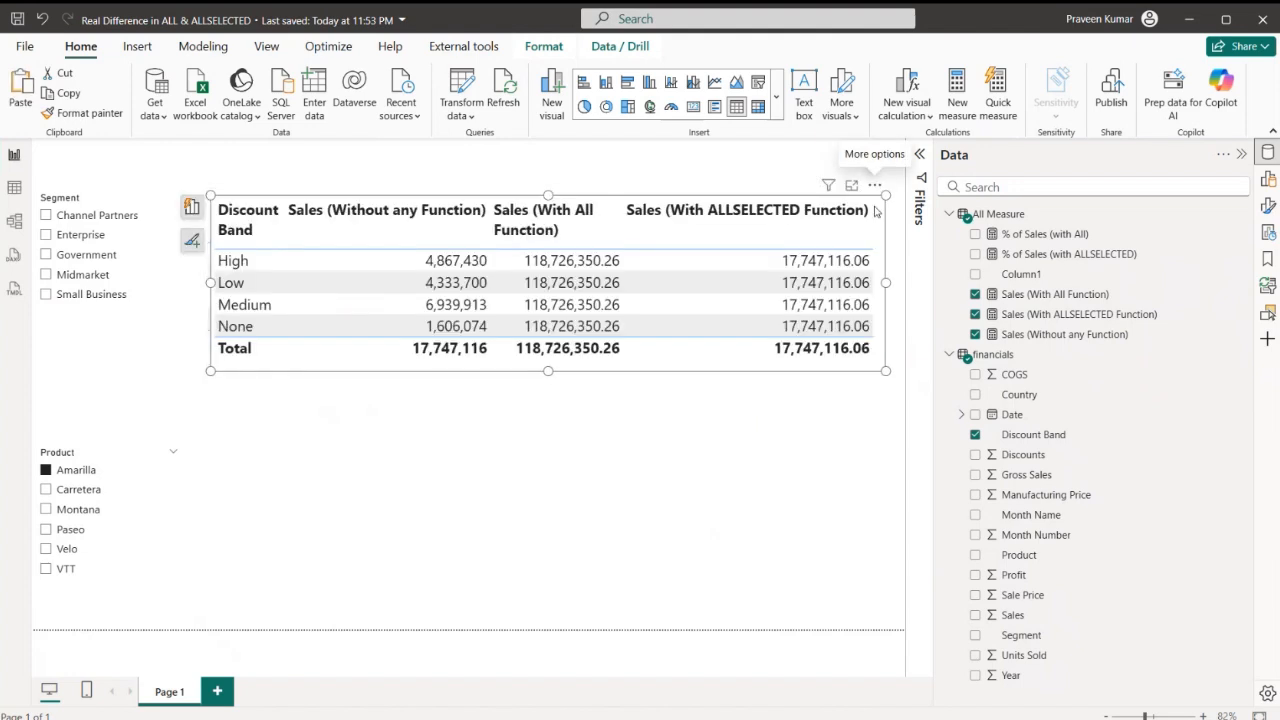
pyautogui.hotkey('ctrl', 'v')
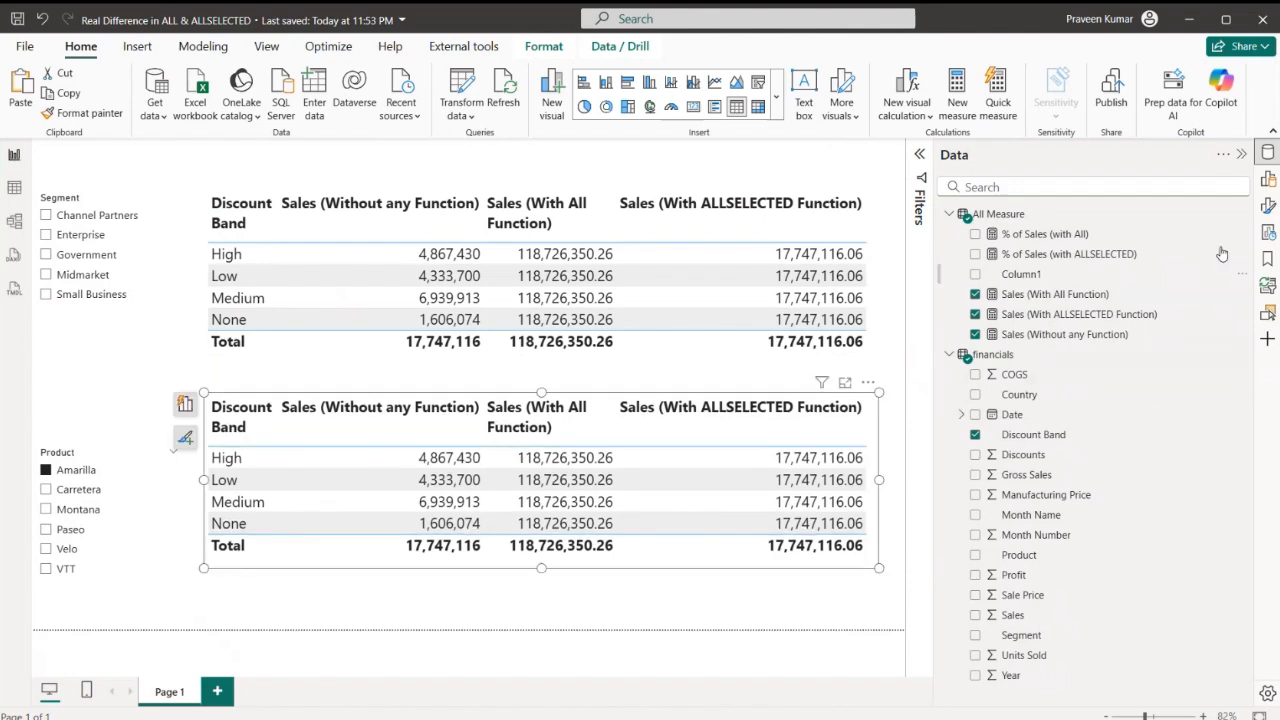
# Step: Remove the Sales (With All Function) and Sales (With ALLSELECTED Function) columns from the lower table
pyautogui.click(1267, 179)
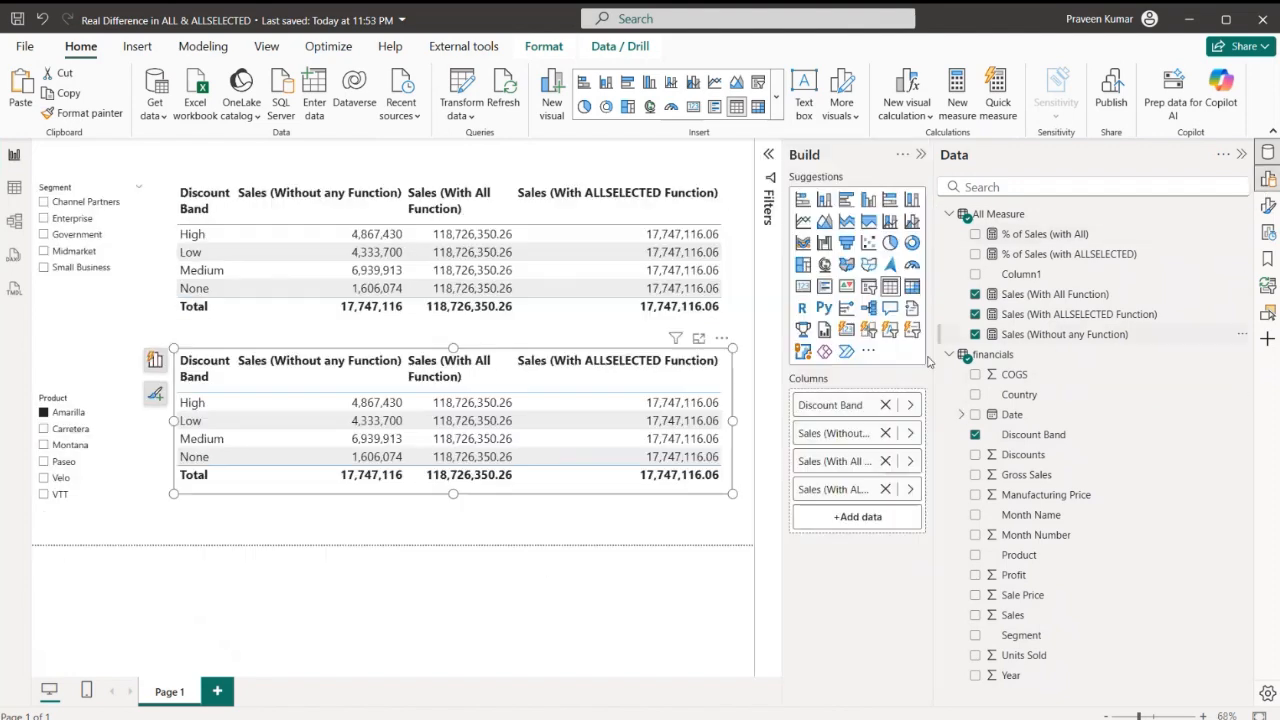
pyautogui.click(886, 461)
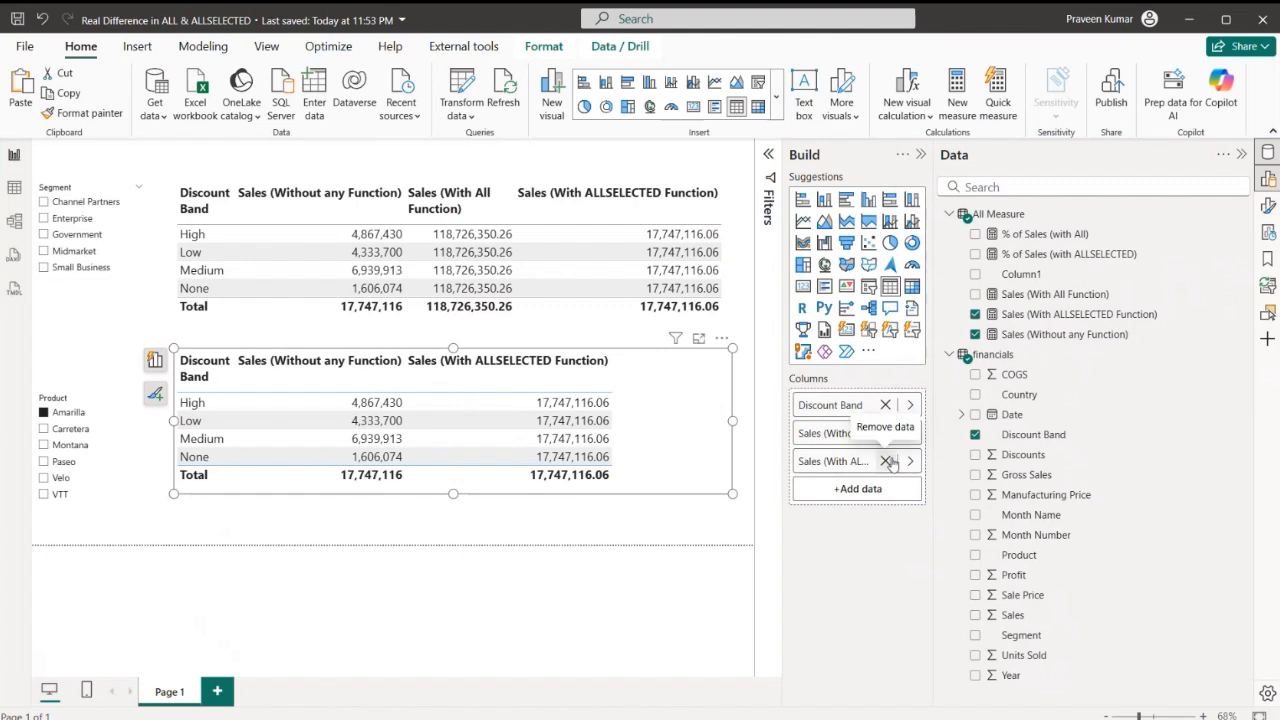
pyautogui.click(886, 461)
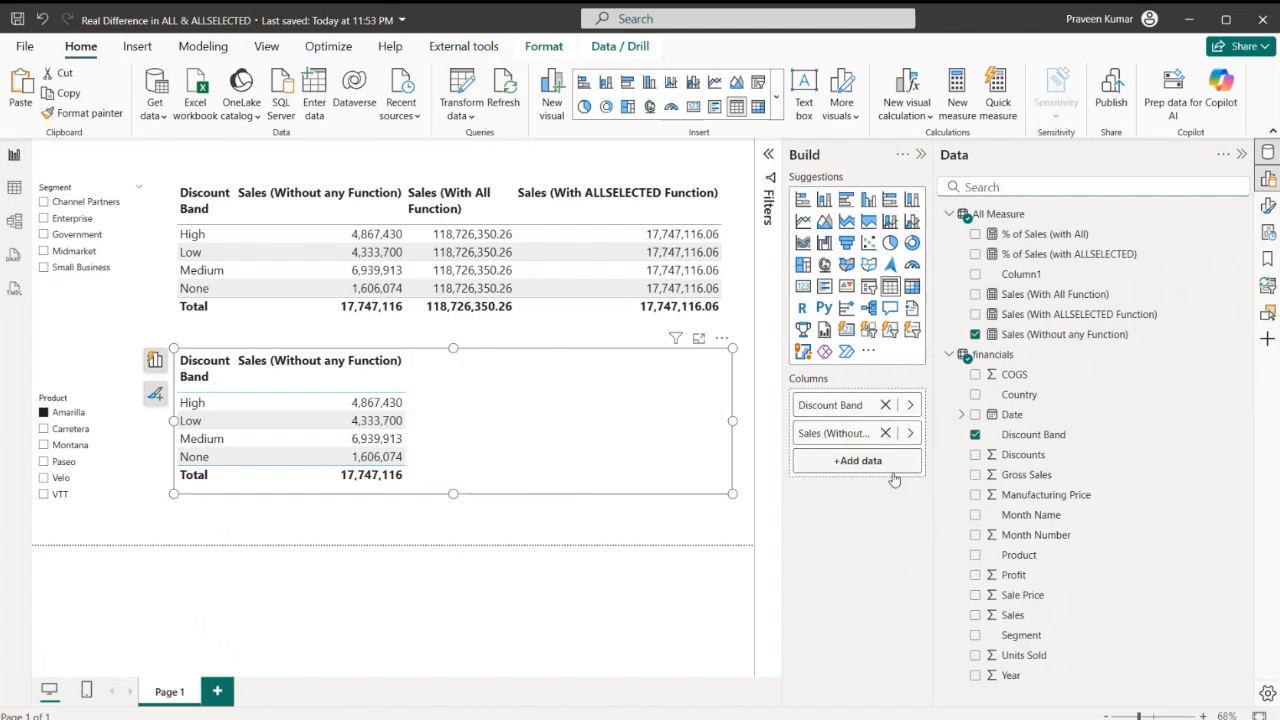
# Step: Examine the DIVIDE formulas and the Percentage format of the % of Sales (with All) and % of Sales (with ALLSELECTED) measures
pyautogui.click(1046, 235)
pyautogui.moveTo(211, 162); pyautogui.dragTo(360, 163)
pyautogui.click(401, 165)
pyautogui.moveTo(169, 184); pyautogui.dragTo(716, 184)
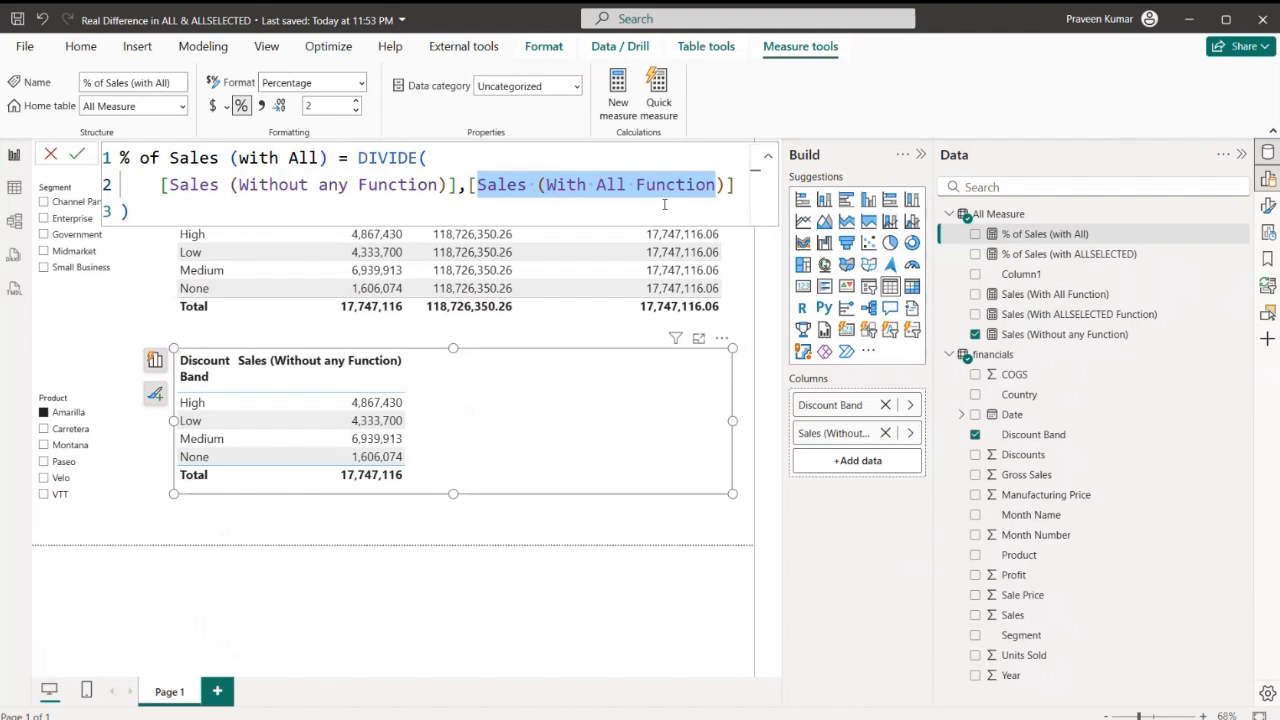
pyautogui.click(1036, 257)
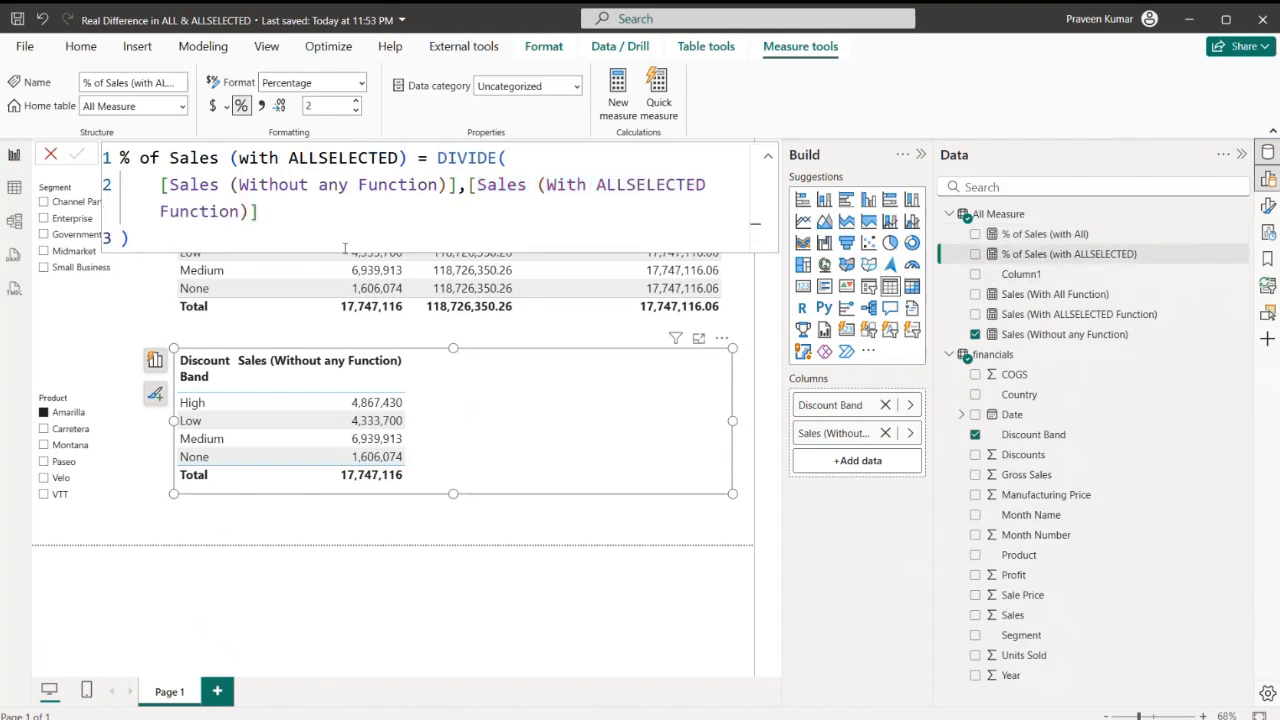
pyautogui.moveTo(170, 184); pyautogui.dragTo(706, 184)
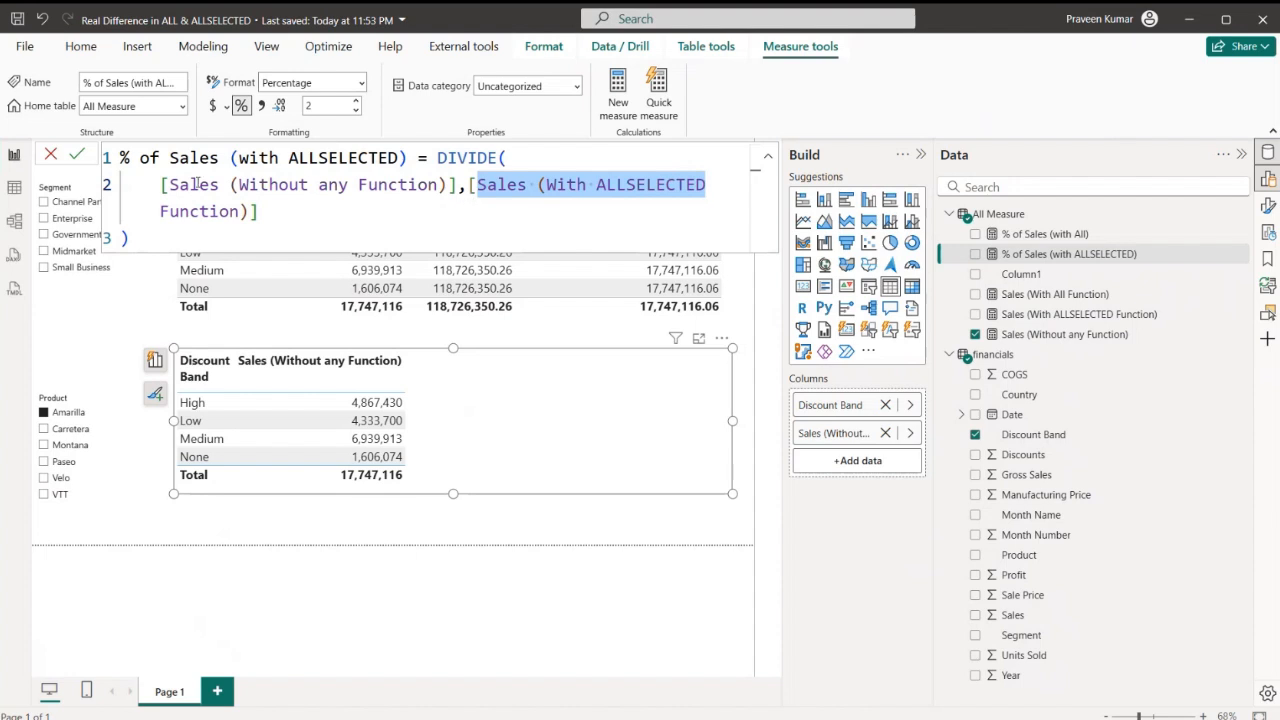
pyautogui.click(51, 155)
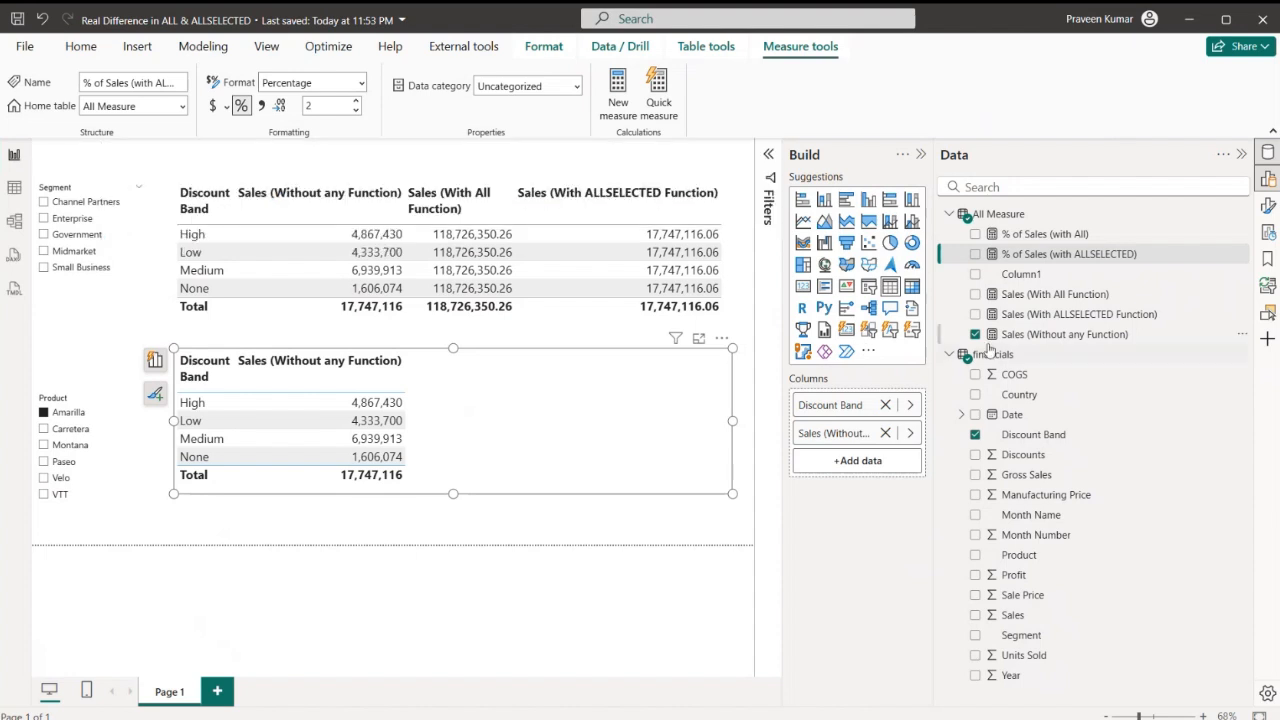
pyautogui.click(1043, 236)
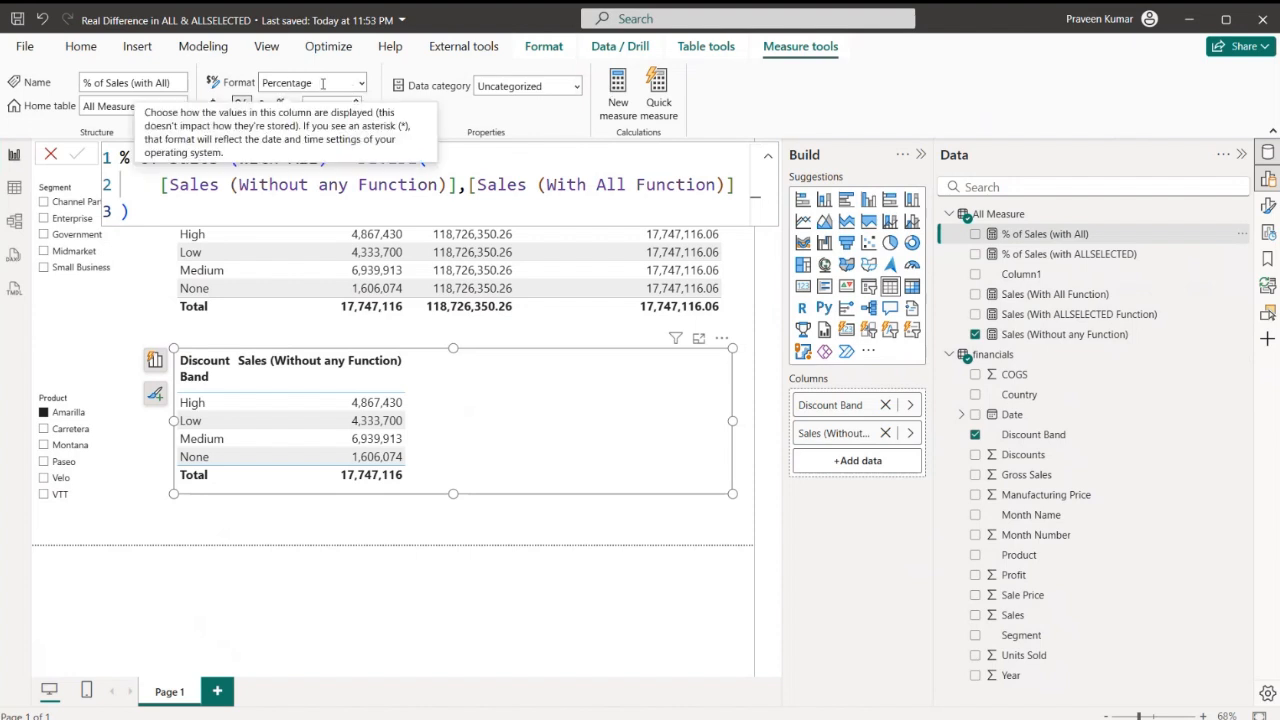
pyautogui.click(1065, 254)
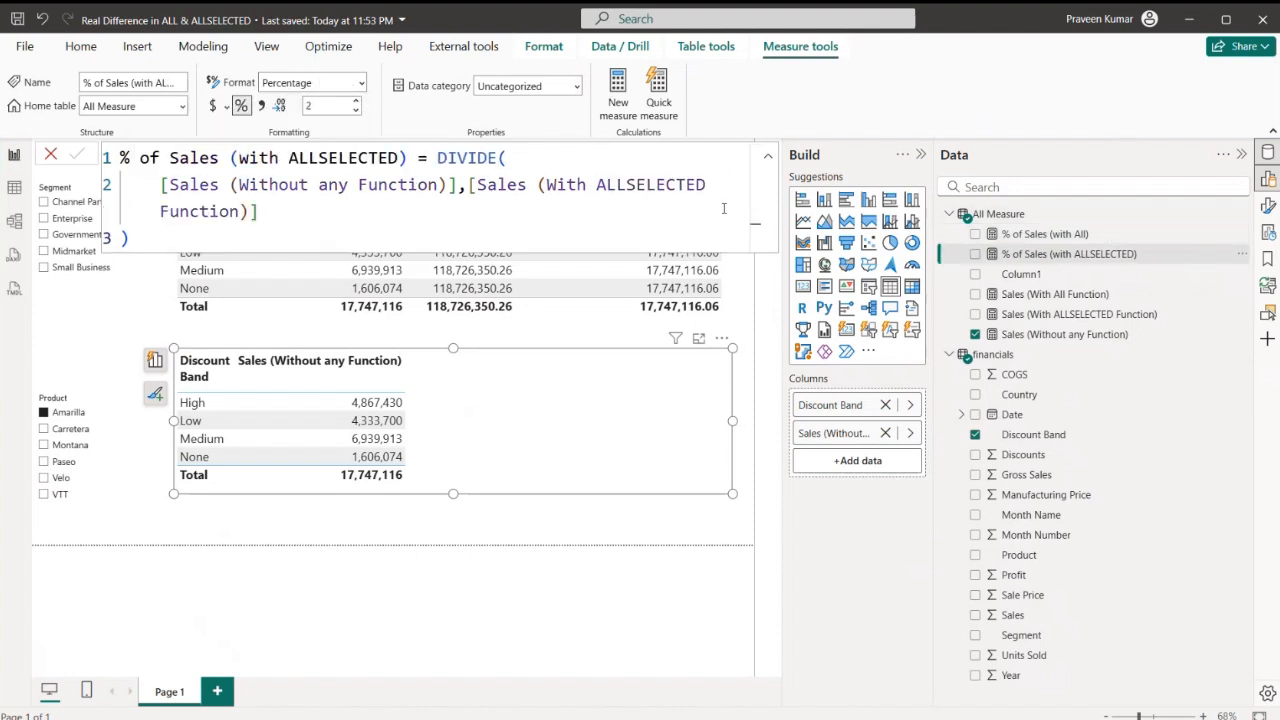
# Step: Add the % of Sales (with All) and % of Sales (with ALLSELECTED) measures to the lower table and close the formula editor
pyautogui.moveTo(1030, 254); pyautogui.dragTo(858, 462)
pyautogui.moveTo(1046, 256); pyautogui.dragTo(866, 488)
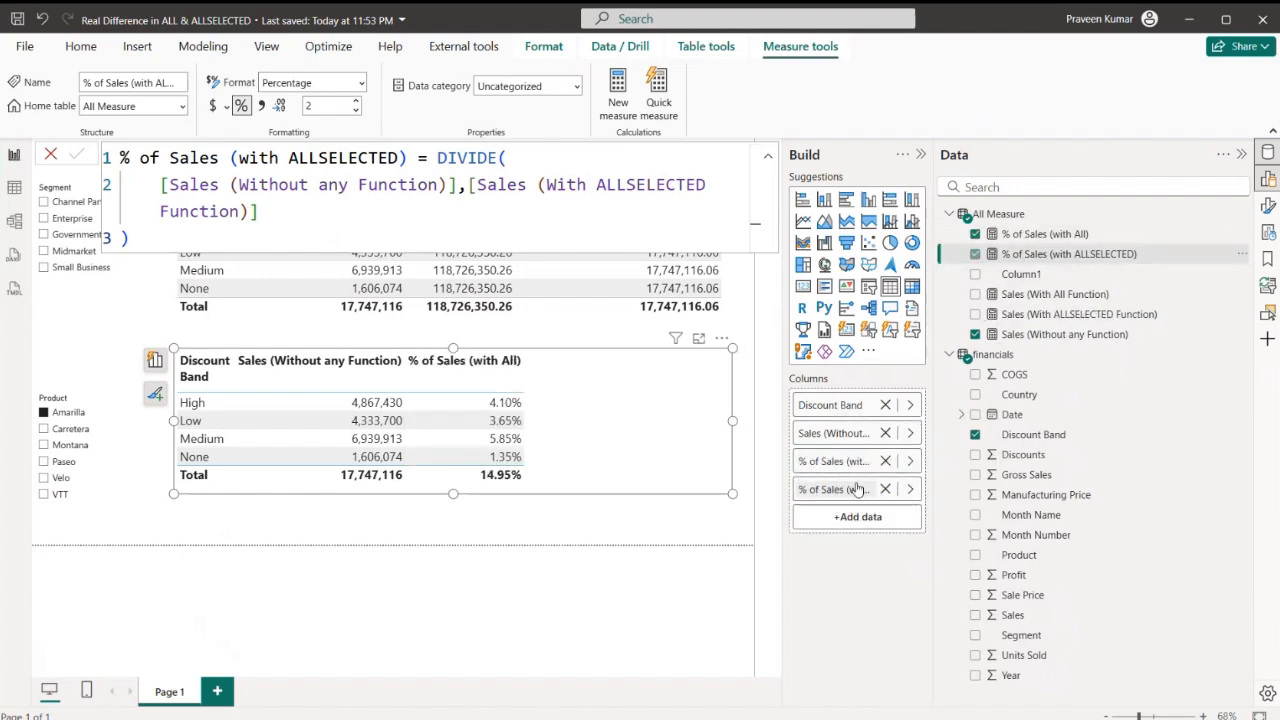
pyautogui.click(920, 154)
pyautogui.click(52, 154)
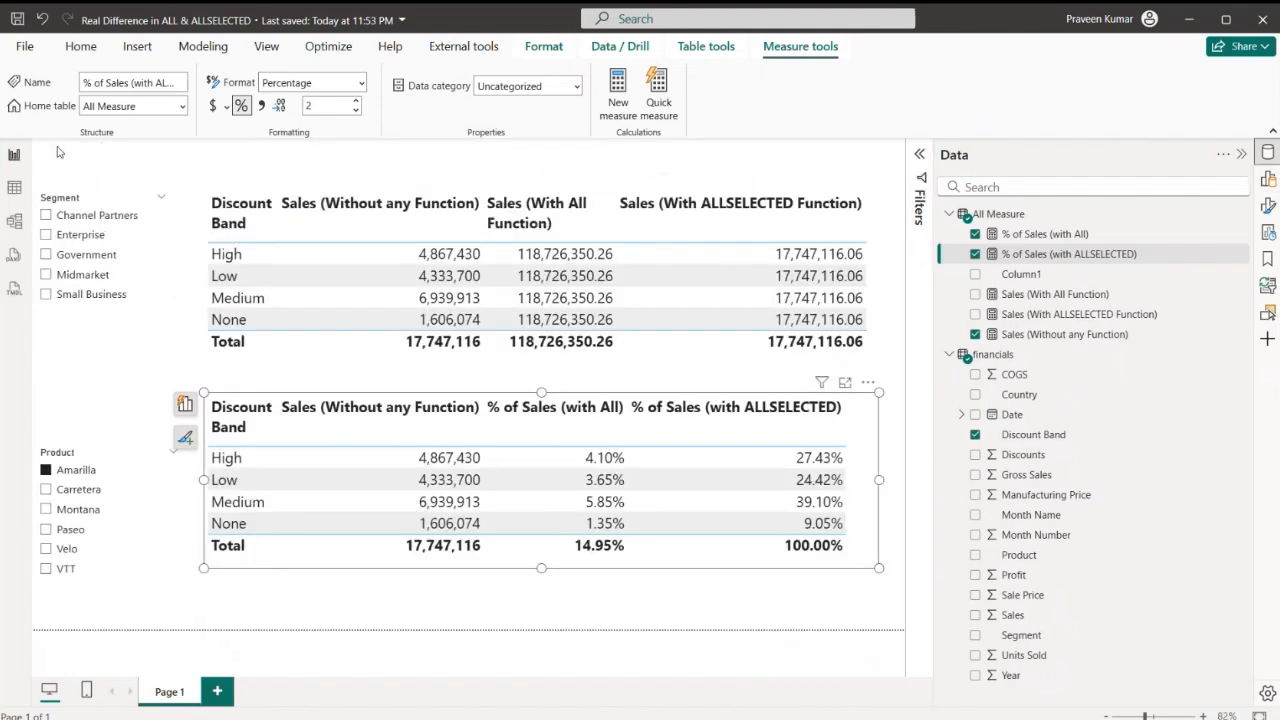
# Step: Clear the Product slicer and compare both percentage measures without filters, under the Channel Partners segment, and under the Enterprise segment
pyautogui.click(158, 453)
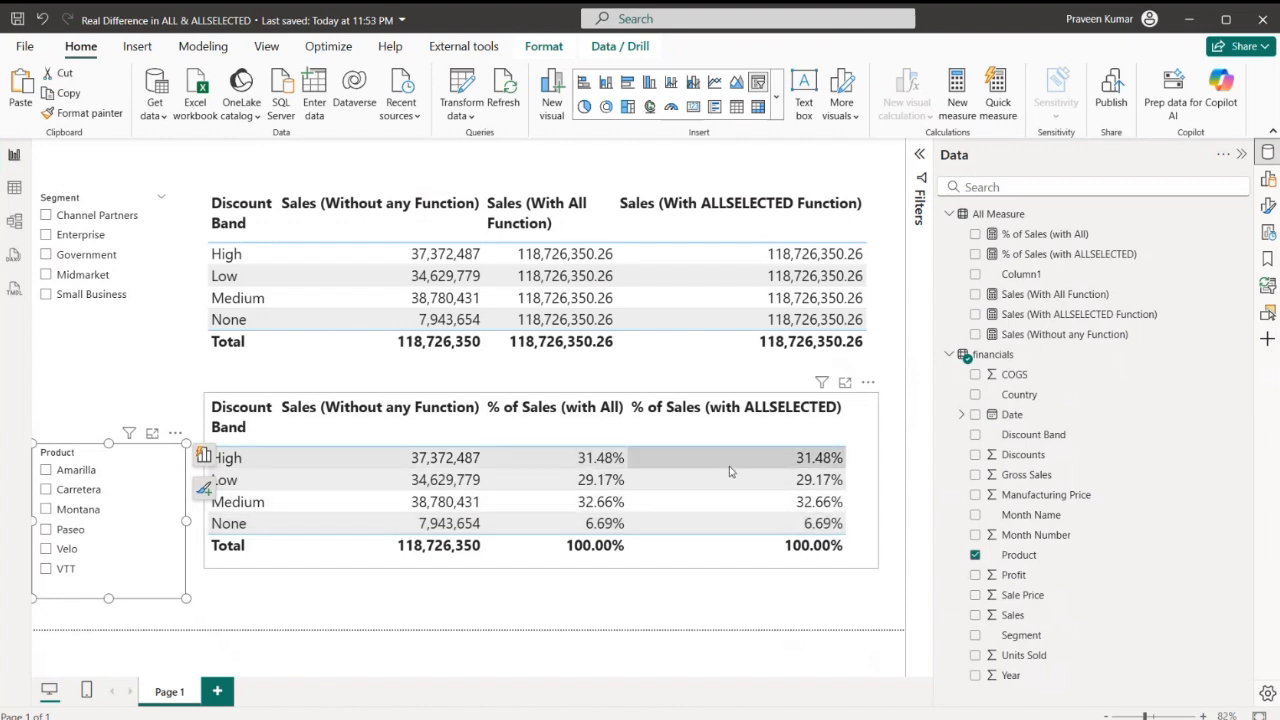
pyautogui.click(68, 220)
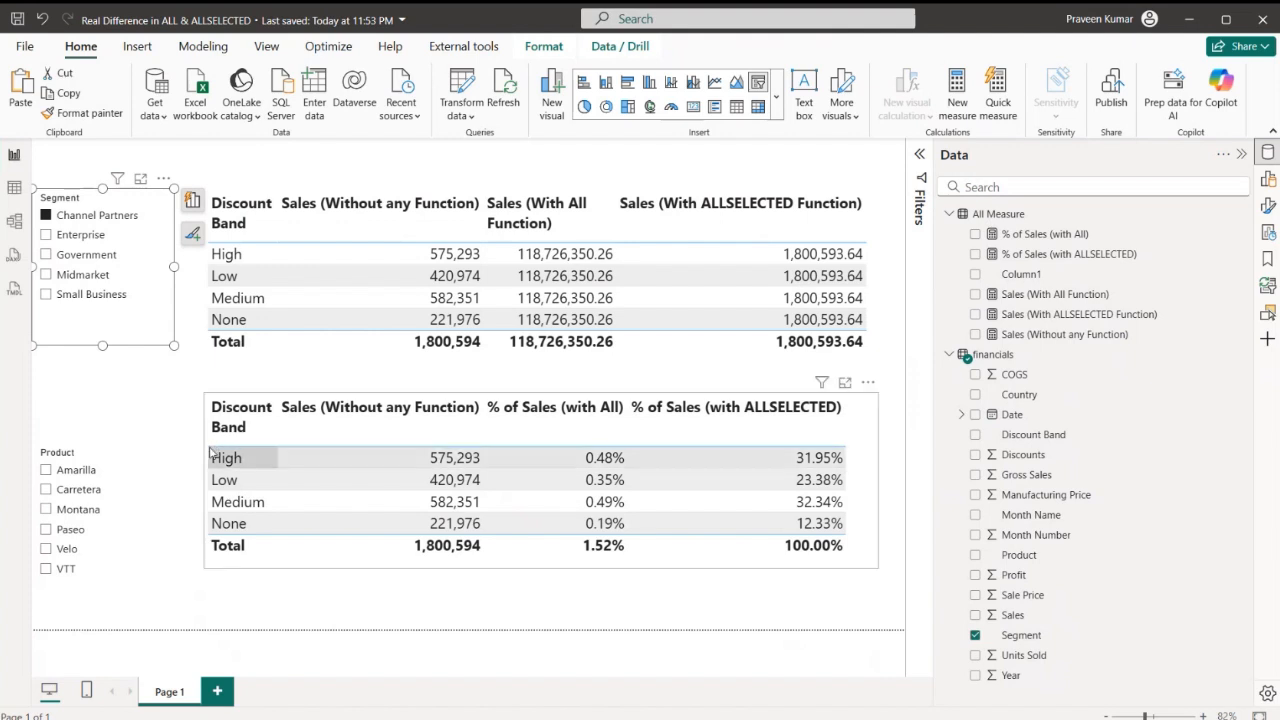
pyautogui.click(141, 192)
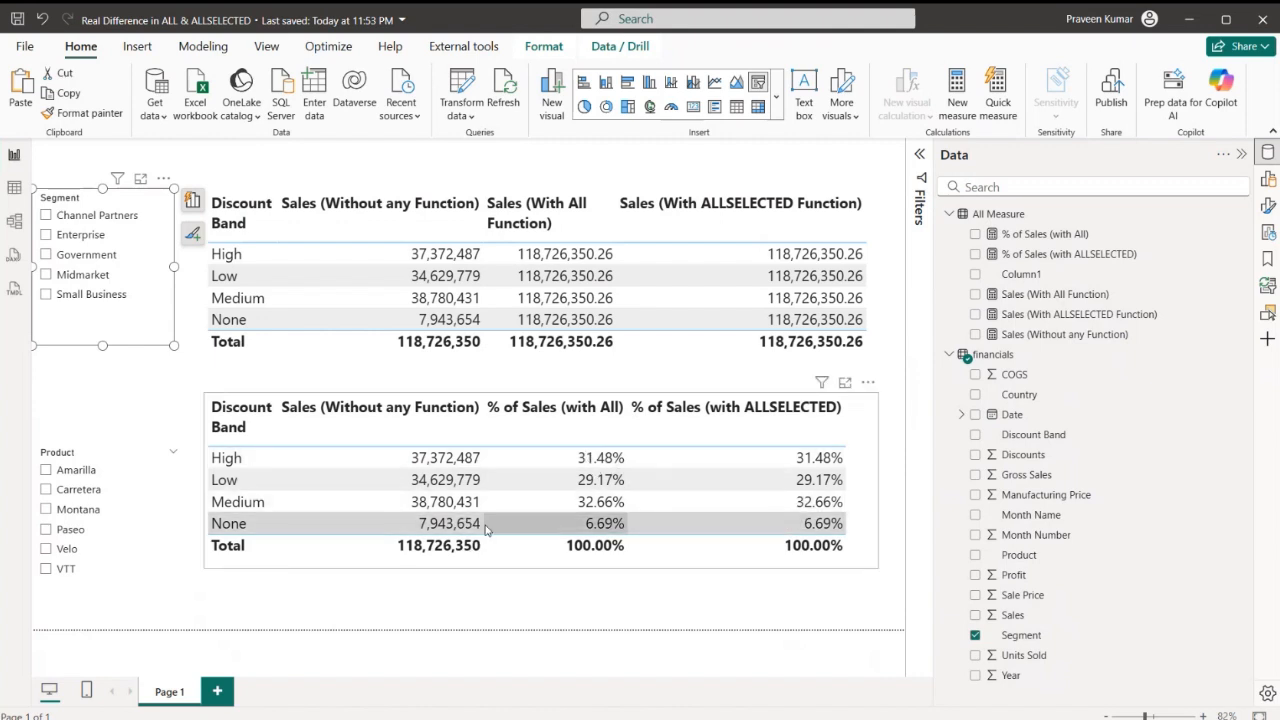
pyautogui.click(75, 218)
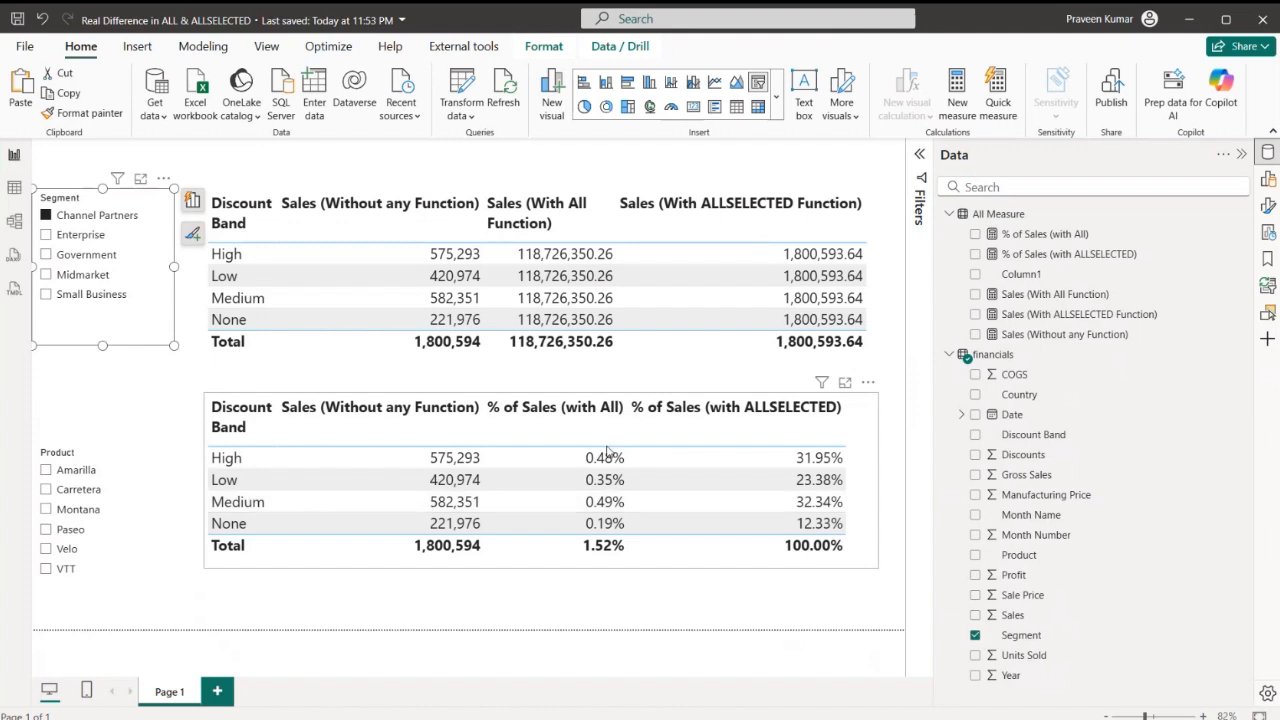
pyautogui.click(80, 235)
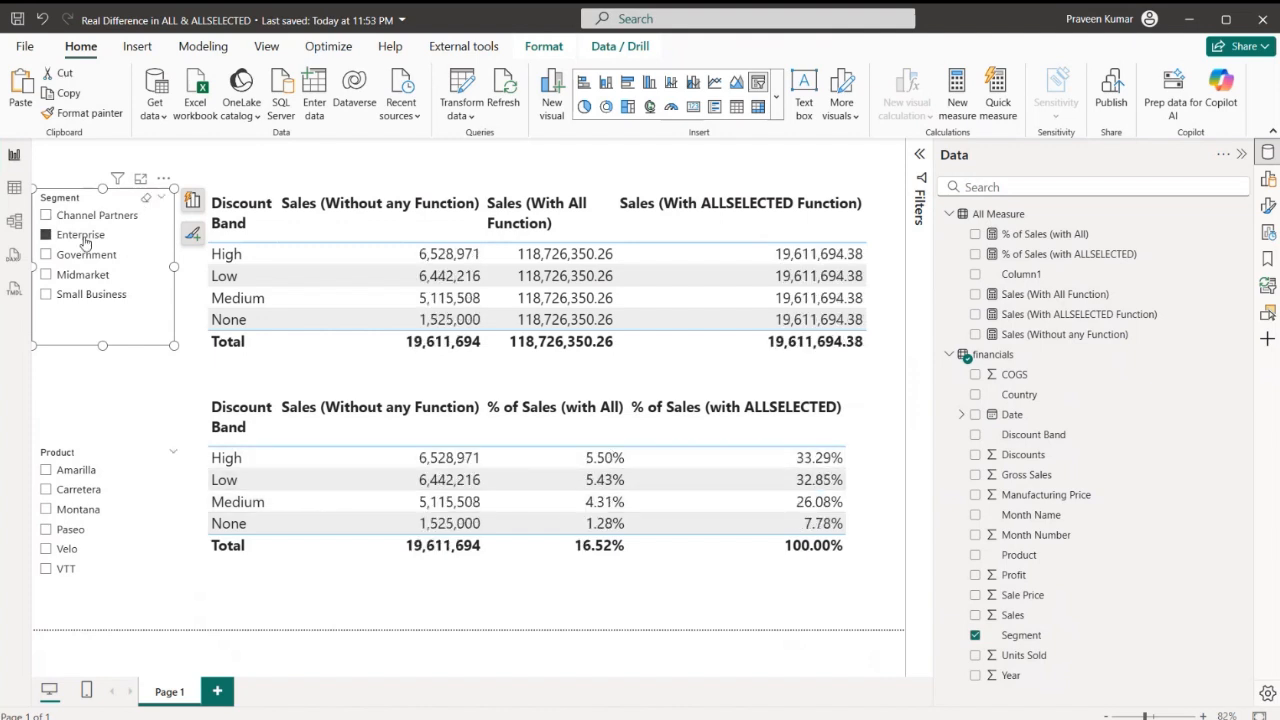